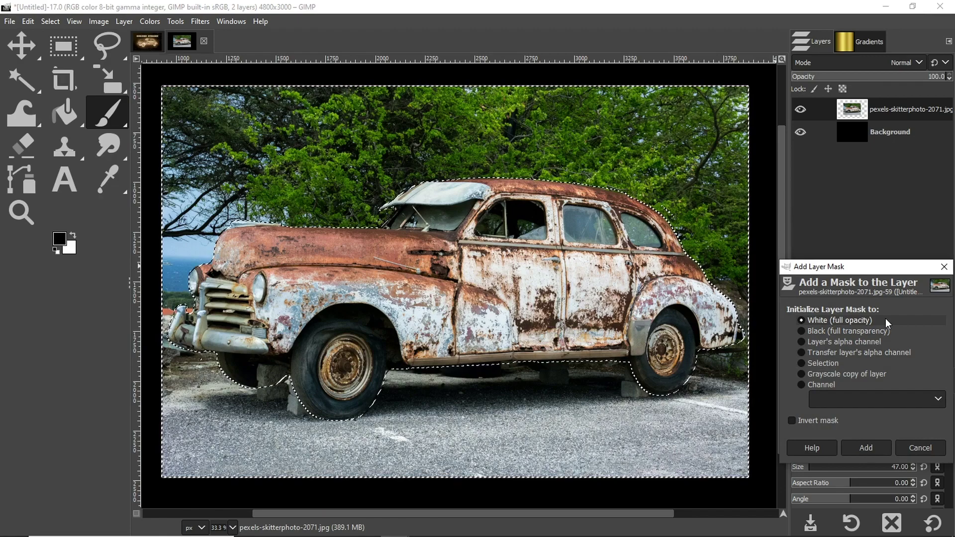
# - Add a white (full opacity) mask to the car layer, fill the selected surroundings with black on the mask, and deselect
pyautogui.click(858, 444)
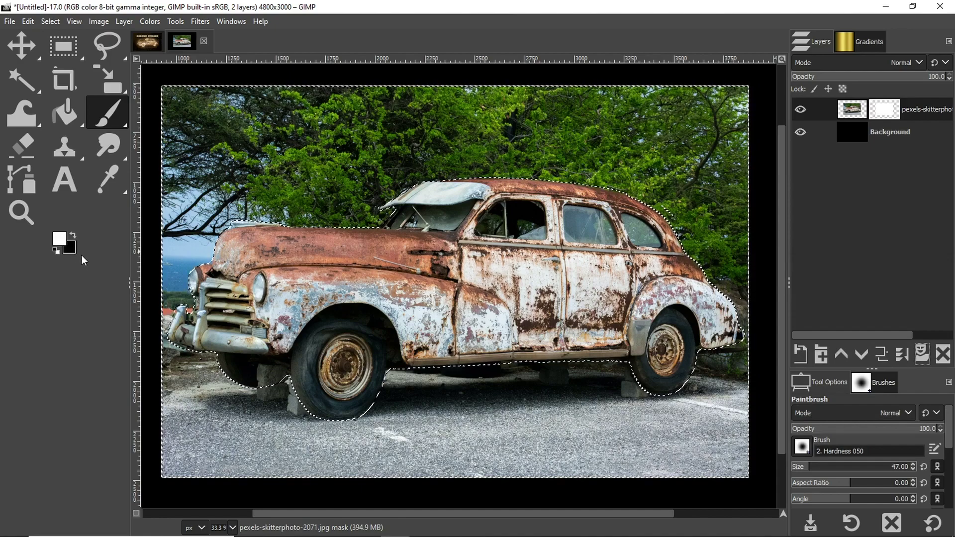
pyautogui.press('Delete')
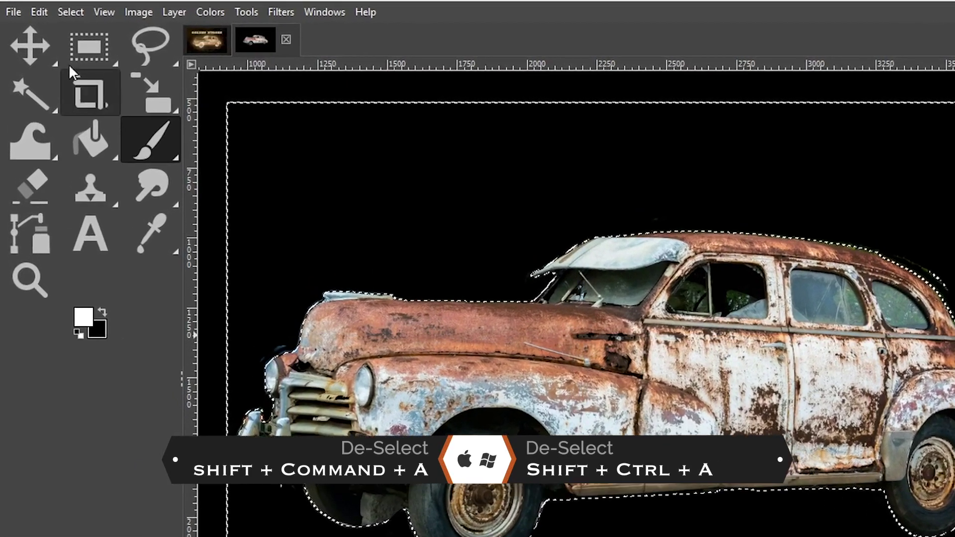
pyautogui.click(70, 11)
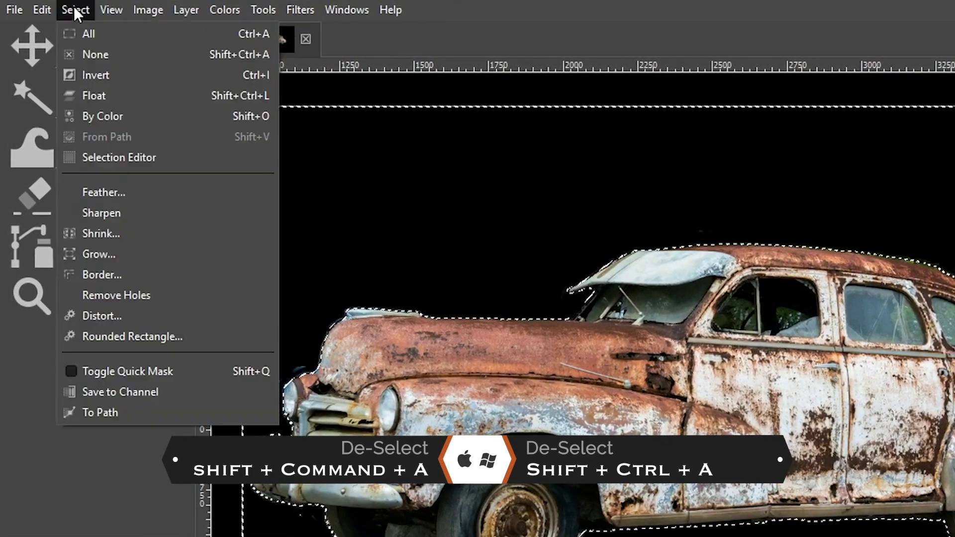
pyautogui.click(86, 50)
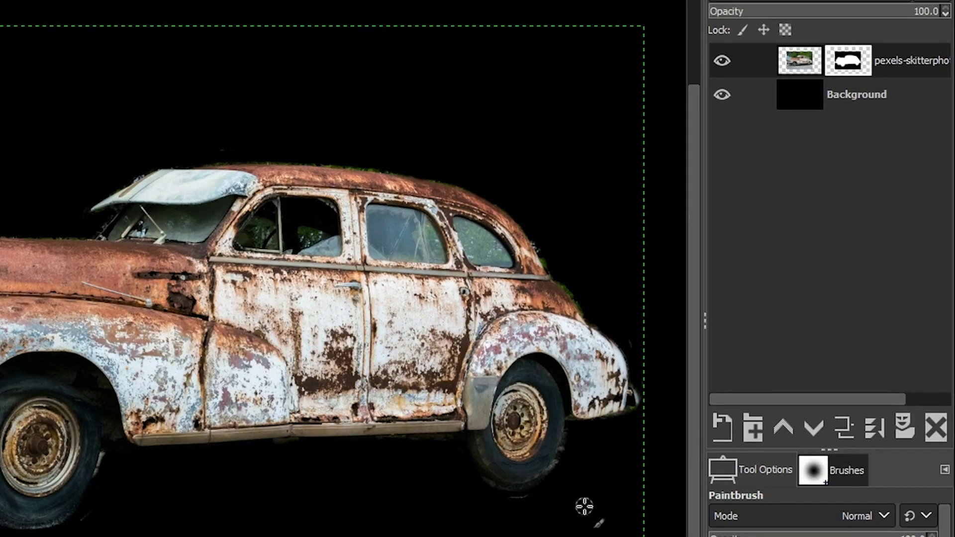
# - Duplicate the masked car layer and rename the lower of the two copies Original
pyautogui.click(843, 423)
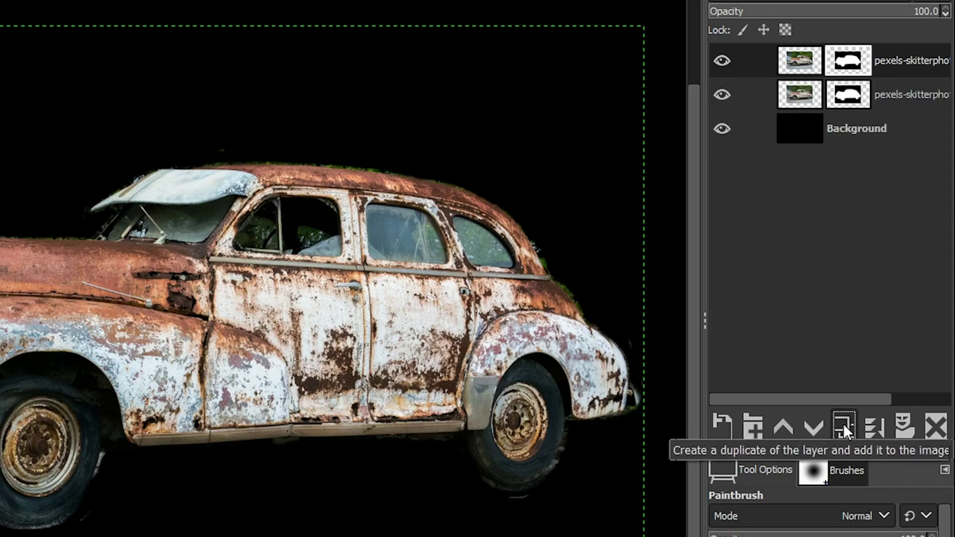
pyautogui.doubleClick(888, 94)
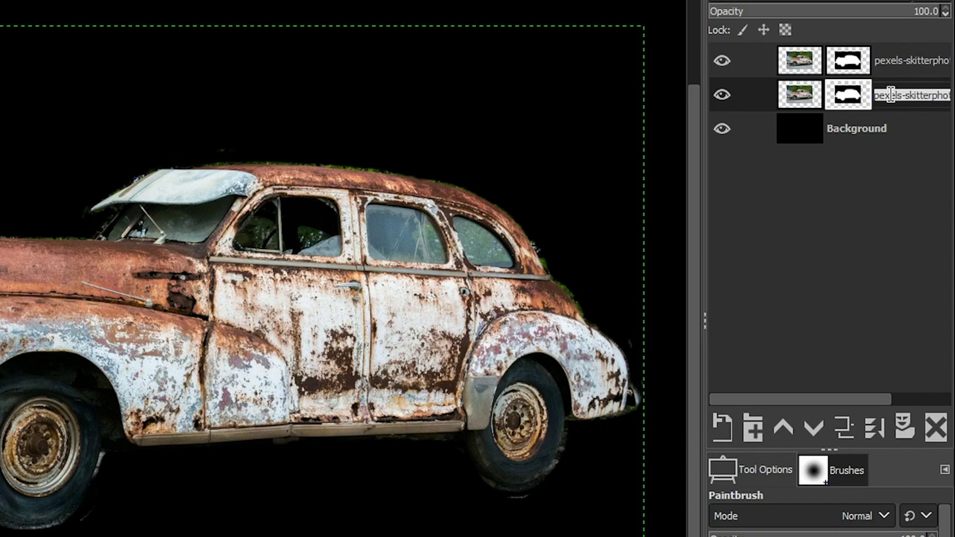
pyautogui.write('Original')
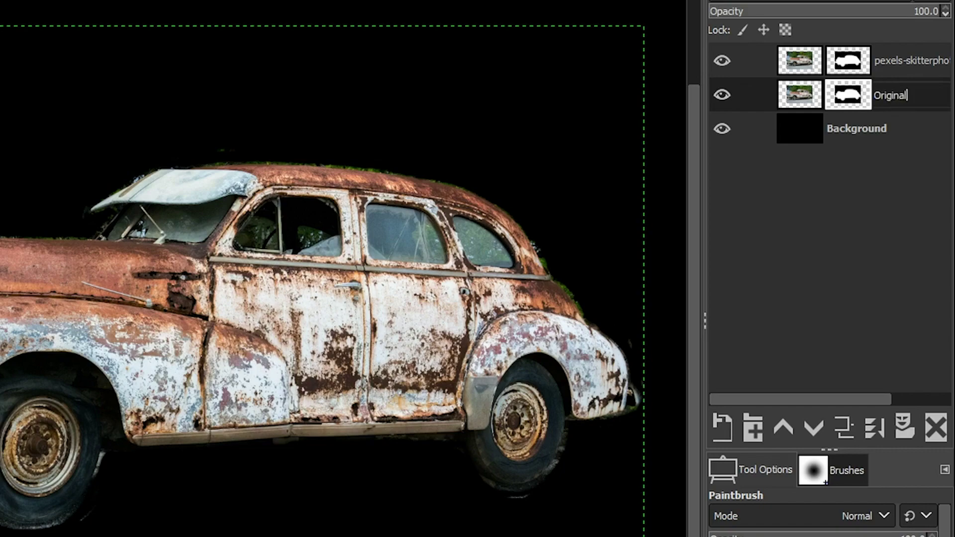
pyautogui.press('Return')
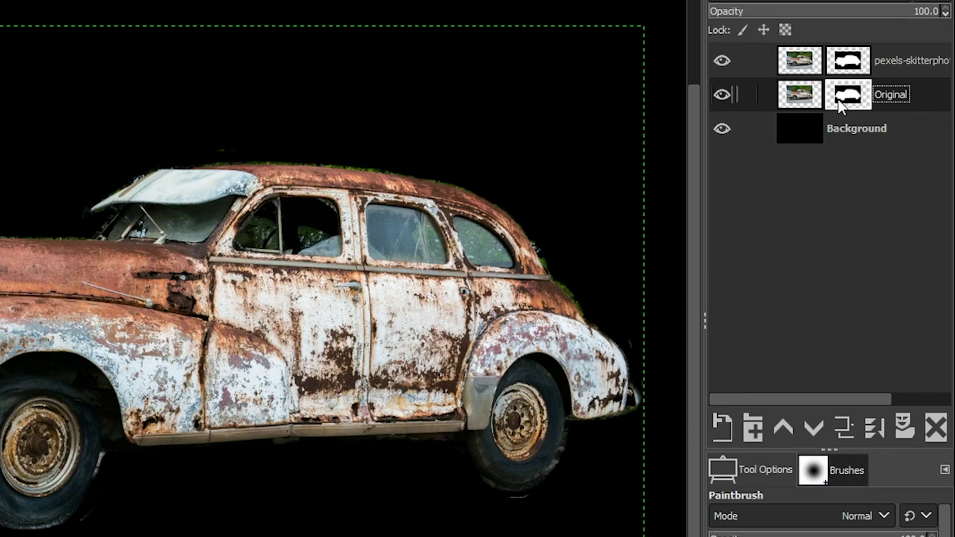
# - Hide the Original layer and apply the layer mask on the car copy above it
pyautogui.click(714, 97)
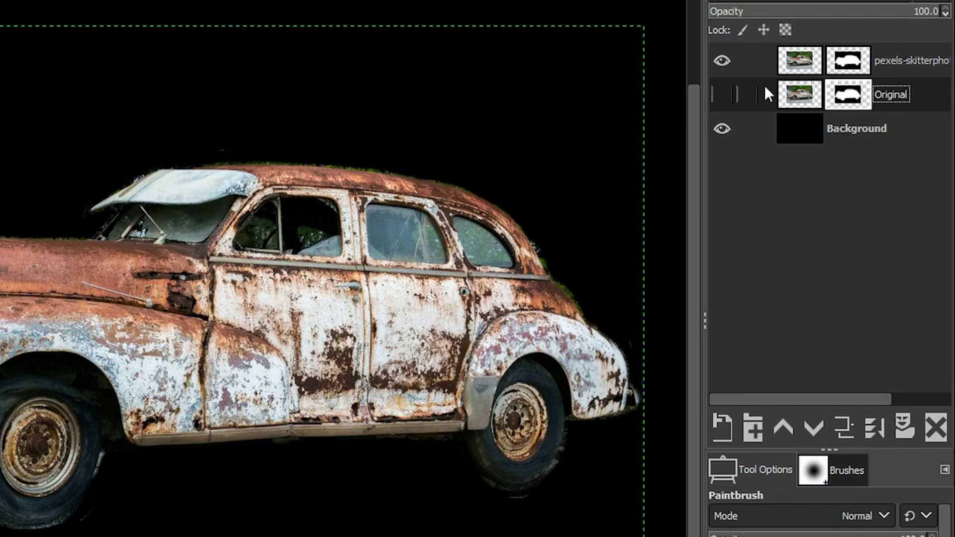
pyautogui.click(919, 68)
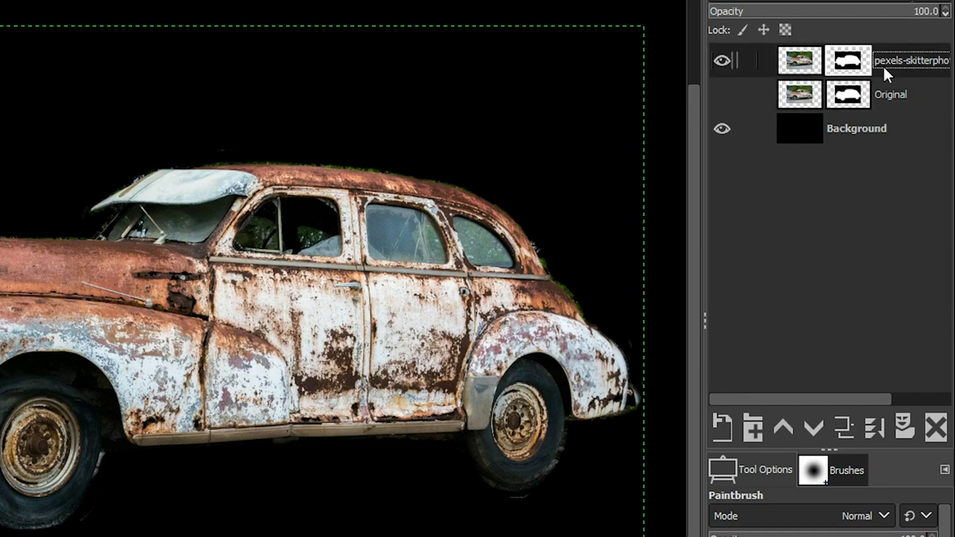
pyautogui.rightClick(883, 67)
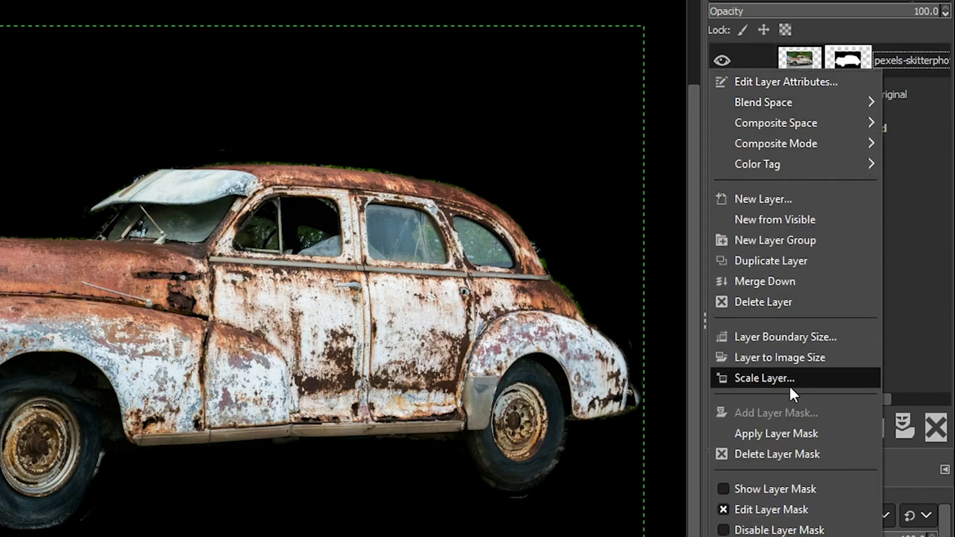
pyautogui.click(787, 430)
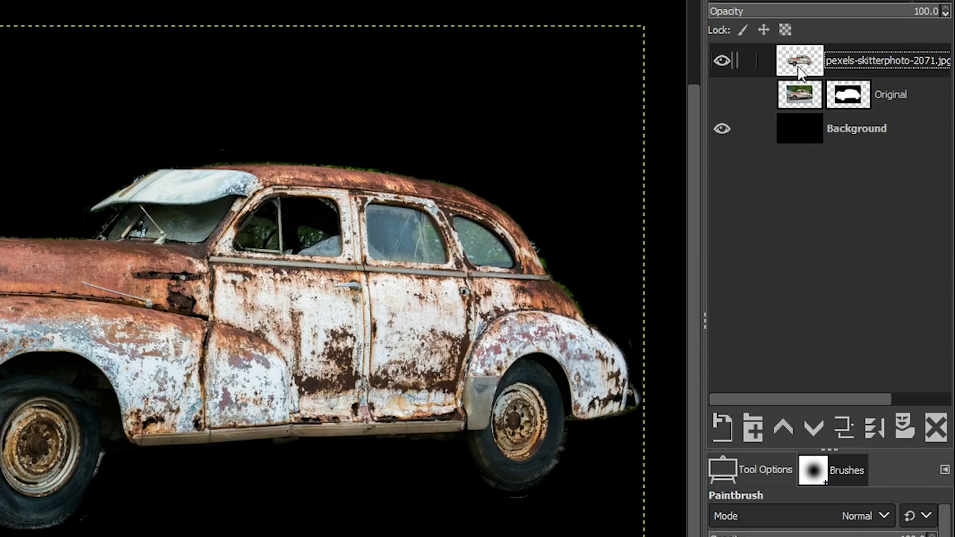
# - Desaturate the top car layer using the Luminance mode
pyautogui.click(854, 98)
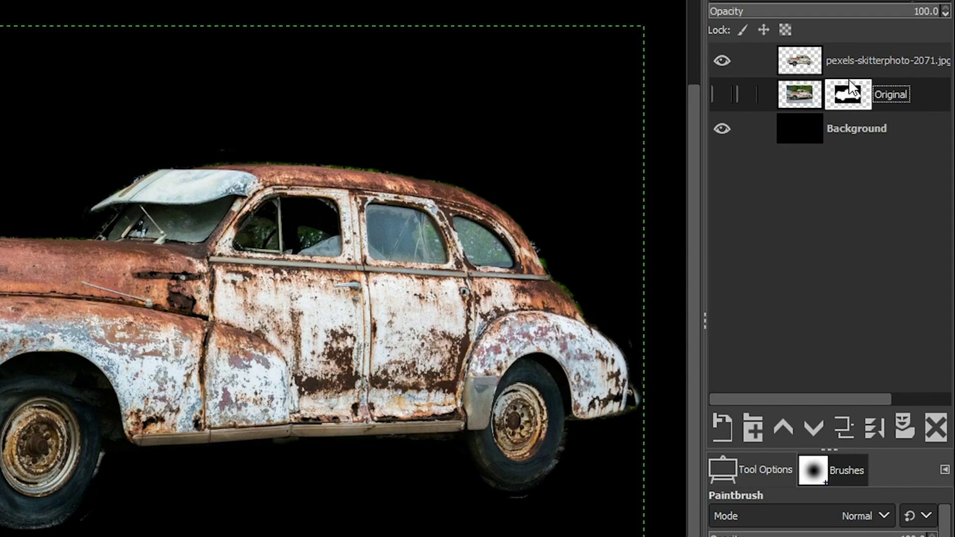
pyautogui.click(844, 62)
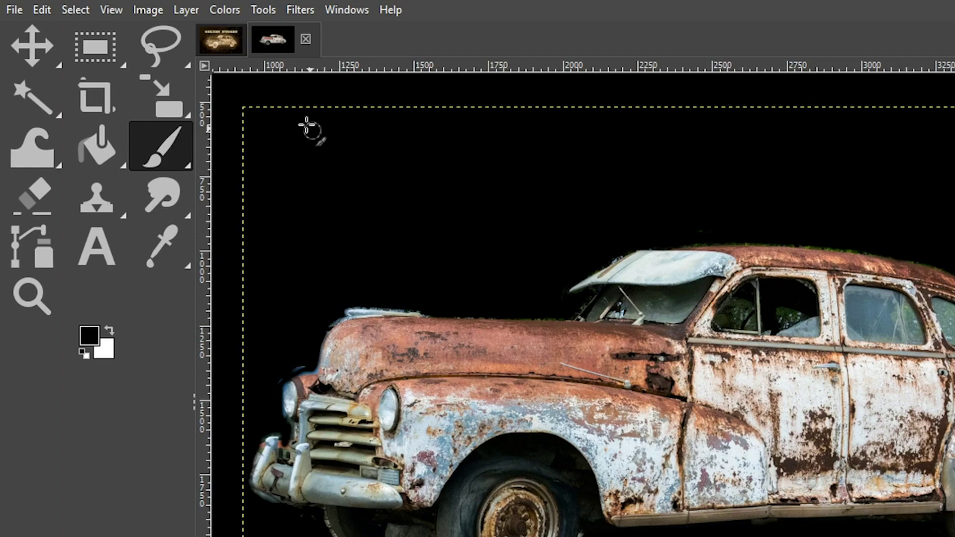
pyautogui.click(225, 10)
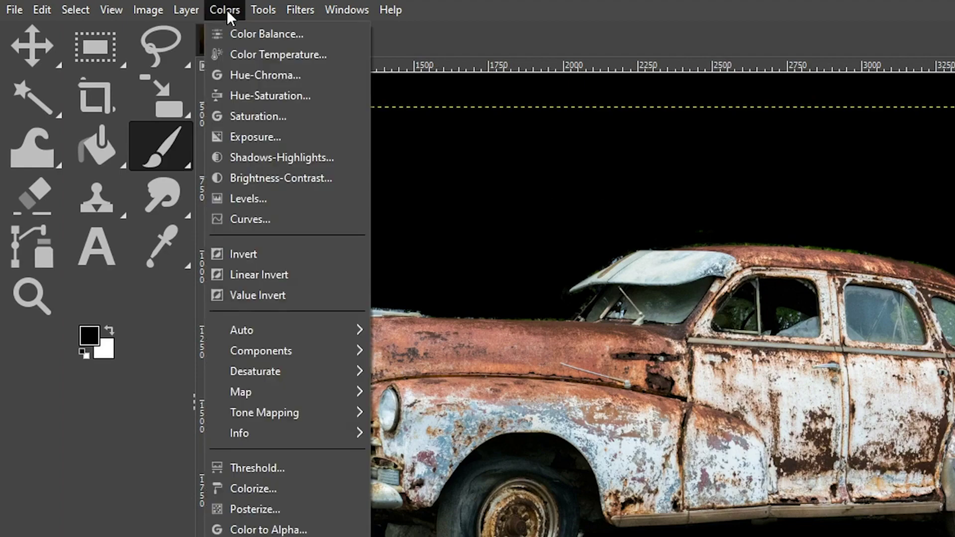
pyautogui.moveTo(265, 373)
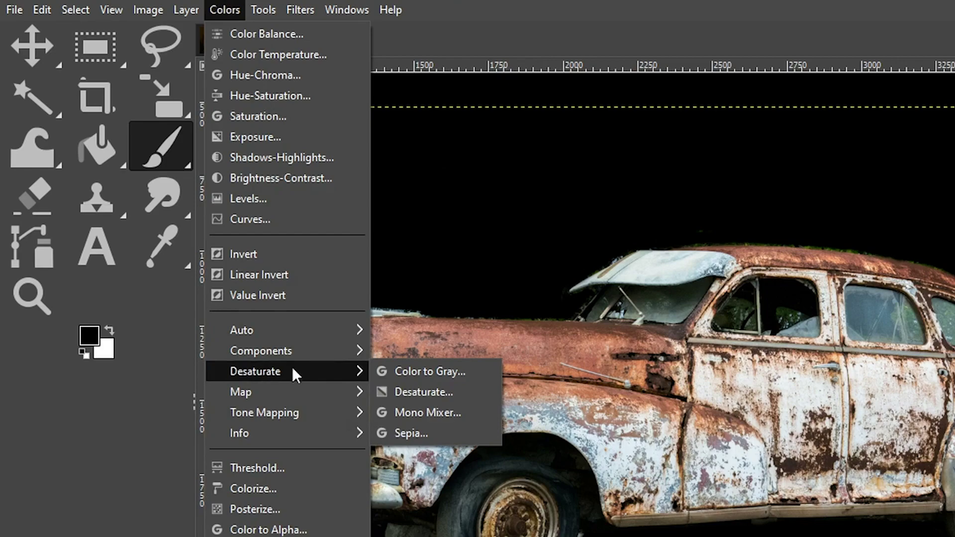
pyautogui.click(419, 393)
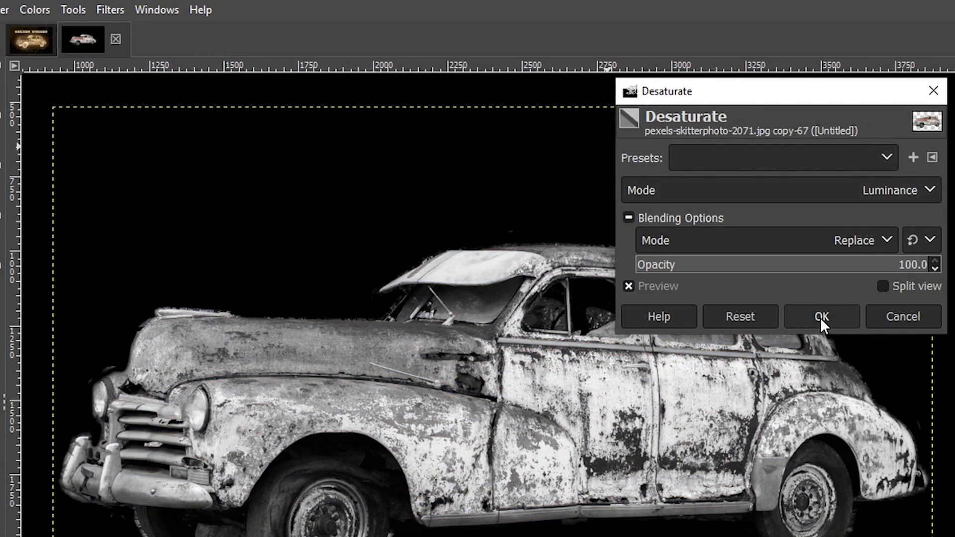
pyautogui.click(820, 319)
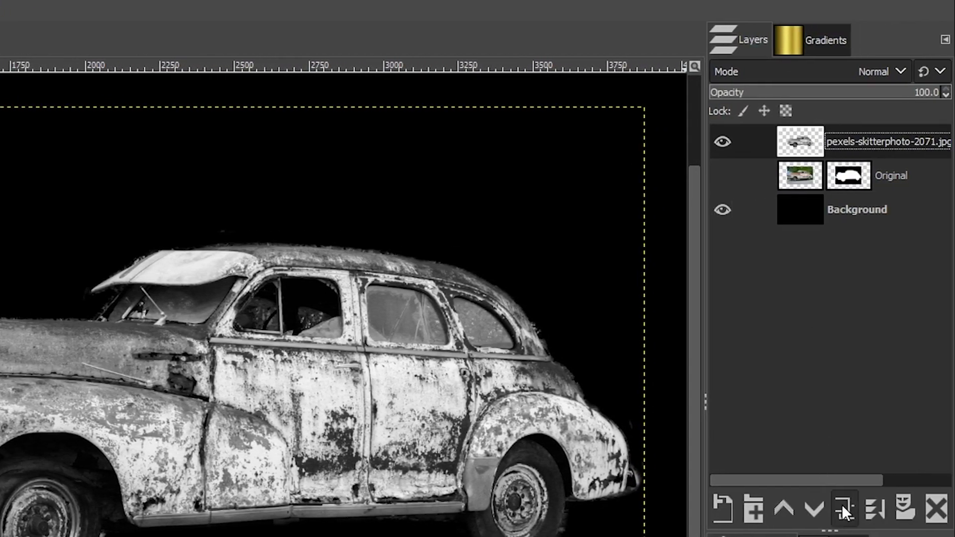
# - Duplicate the desaturated car layer and invert the colors of the upper copy
pyautogui.click(842, 504)
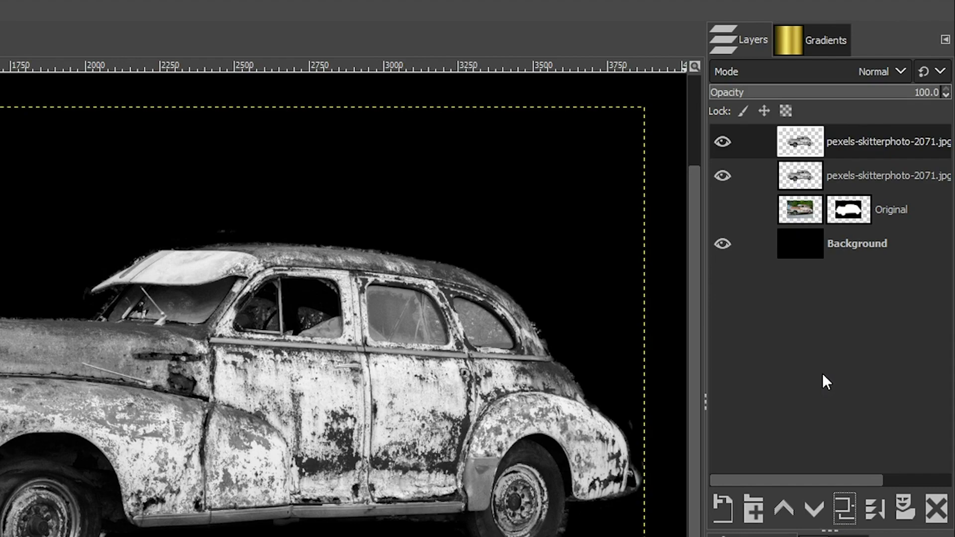
pyautogui.click(854, 185)
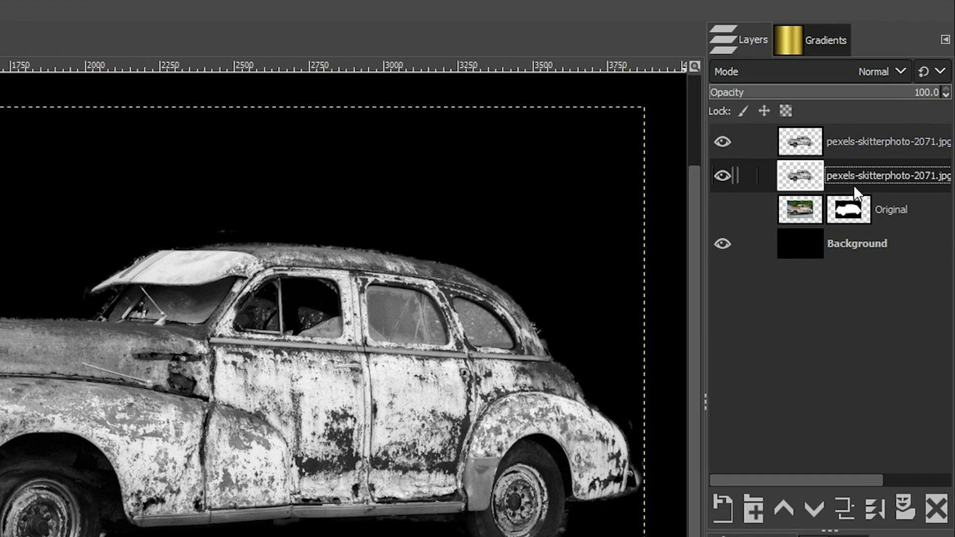
pyautogui.click(844, 149)
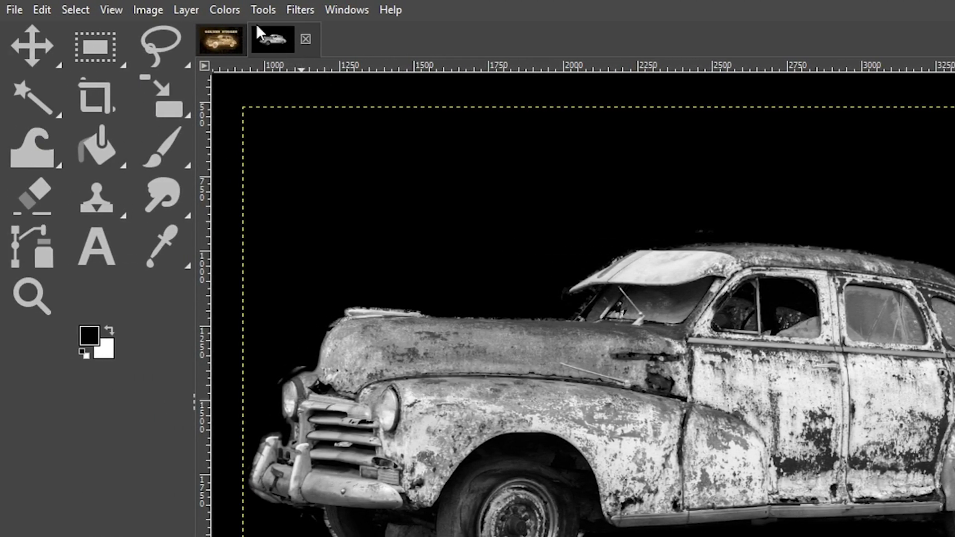
pyautogui.click(234, 12)
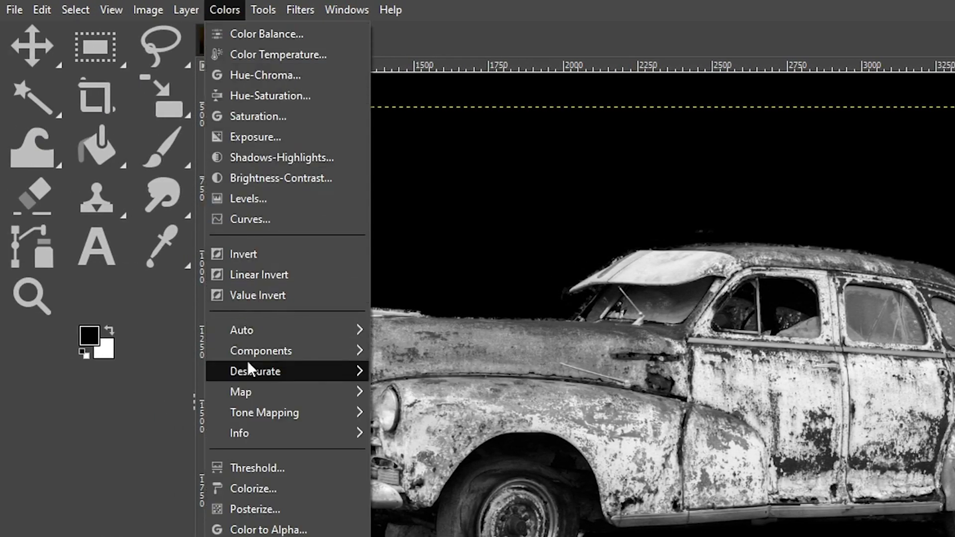
pyautogui.click(242, 255)
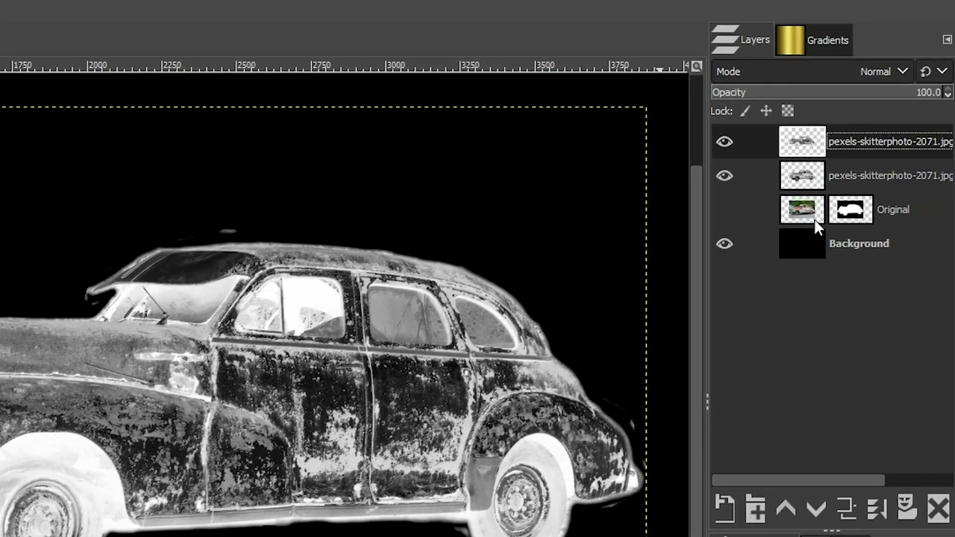
# - Set the inverted layer's blend mode to Difference and merge it down onto the desaturated layer
pyautogui.click(872, 70)
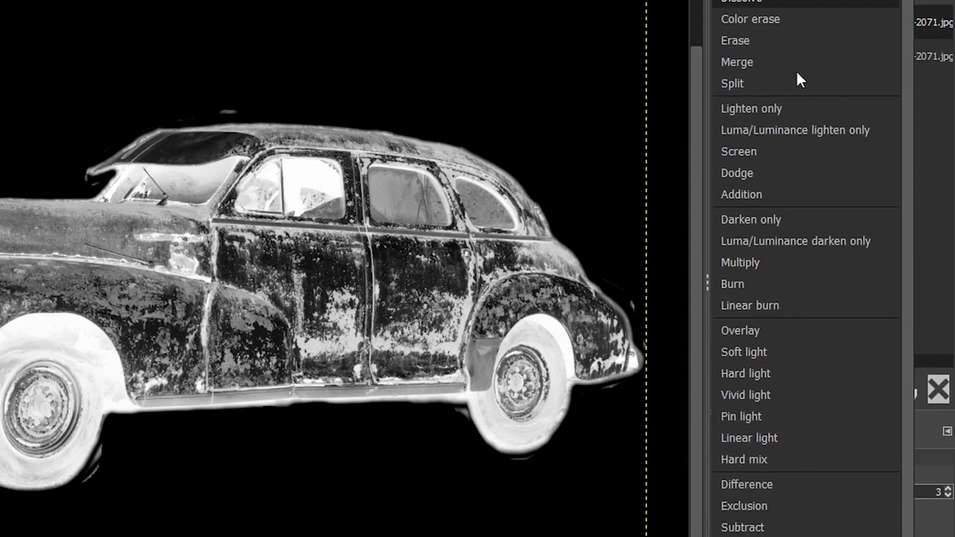
pyautogui.click(761, 482)
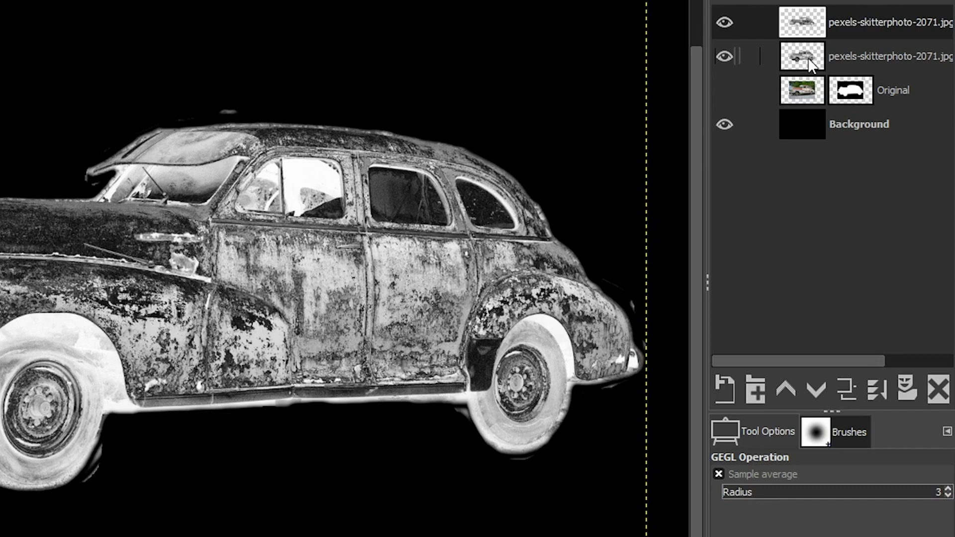
pyautogui.rightClick(839, 33)
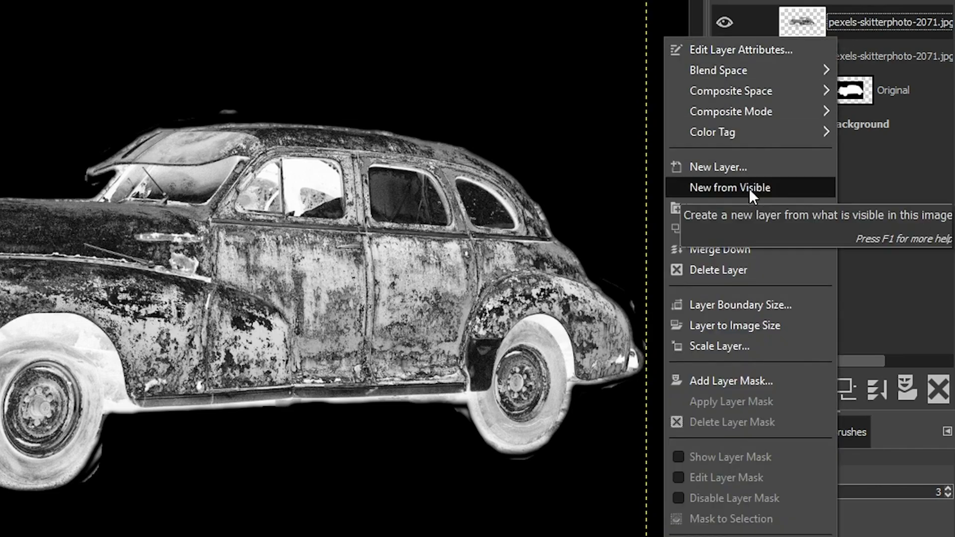
pyautogui.click(759, 247)
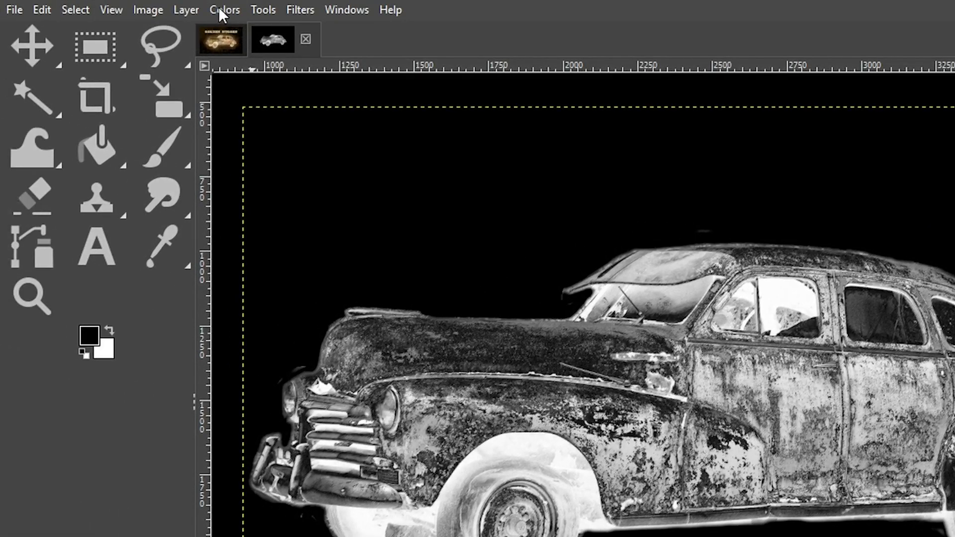
# - Shape an S-curve in Curves for the merged layer, lowering the shadows and raising highlight input 198 to output 219, and compare the preview
pyautogui.click(219, 6)
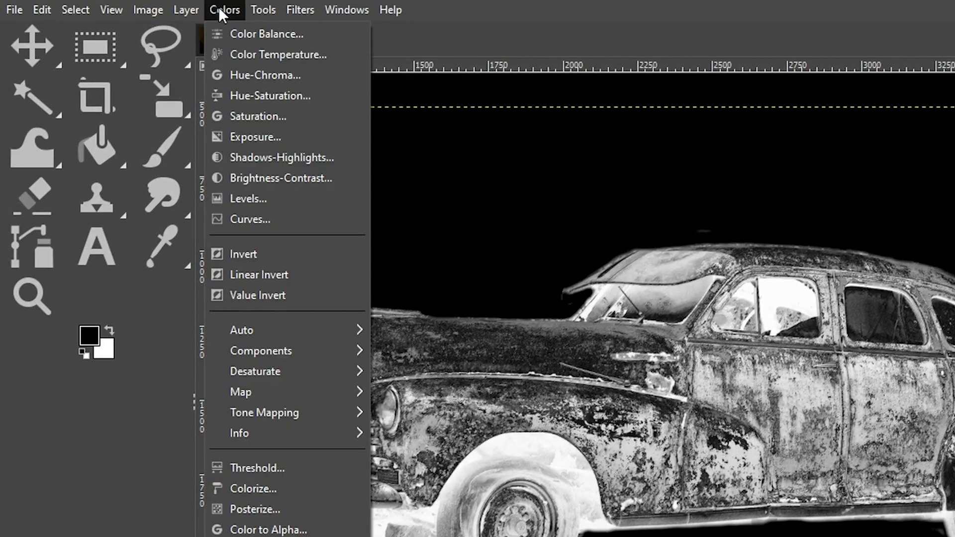
pyautogui.click(259, 220)
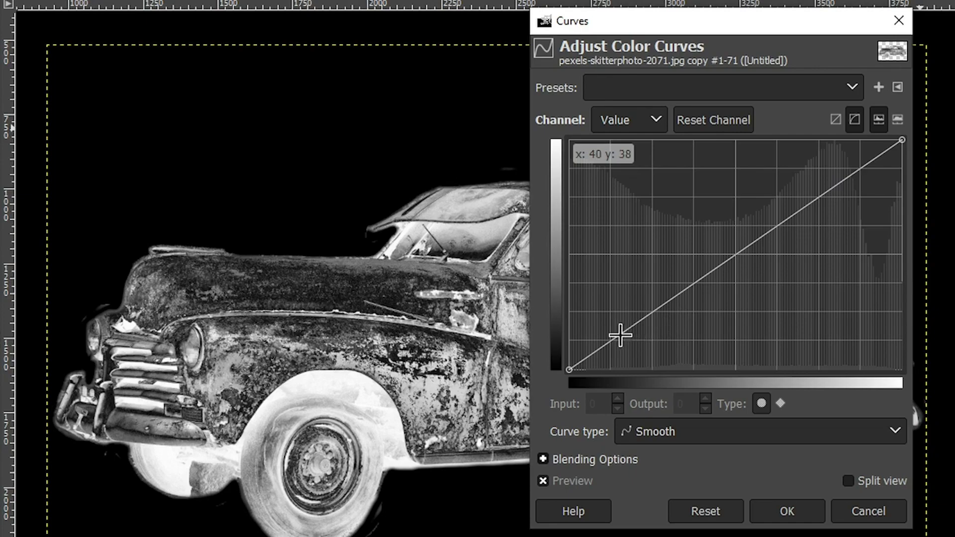
pyautogui.click(643, 326)
pyautogui.moveTo(644, 327)
pyautogui.mouseDown()
pyautogui.moveTo(650, 339)
pyautogui.moveTo(651, 329)
pyautogui.mouseUp()
pyautogui.moveTo(844, 186); pyautogui.dragTo(828, 171)
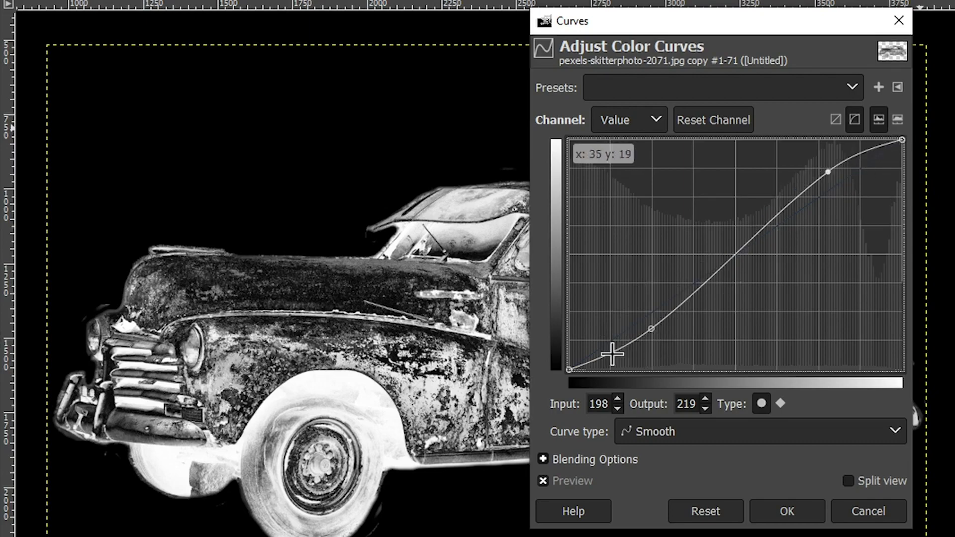
pyautogui.click(543, 480)
pyautogui.click(544, 481)
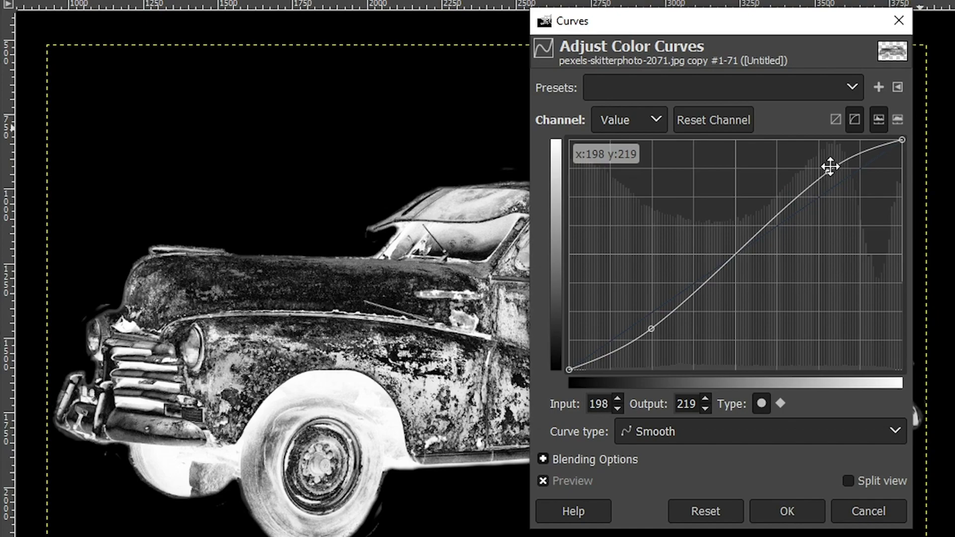
# - Soften the curve with points at input 198, output 213 and input 63, output 48, and apply the adjustment
pyautogui.moveTo(827, 172)
pyautogui.mouseDown()
pyautogui.moveTo(816, 160)
pyautogui.moveTo(827, 178)
pyautogui.mouseUp()
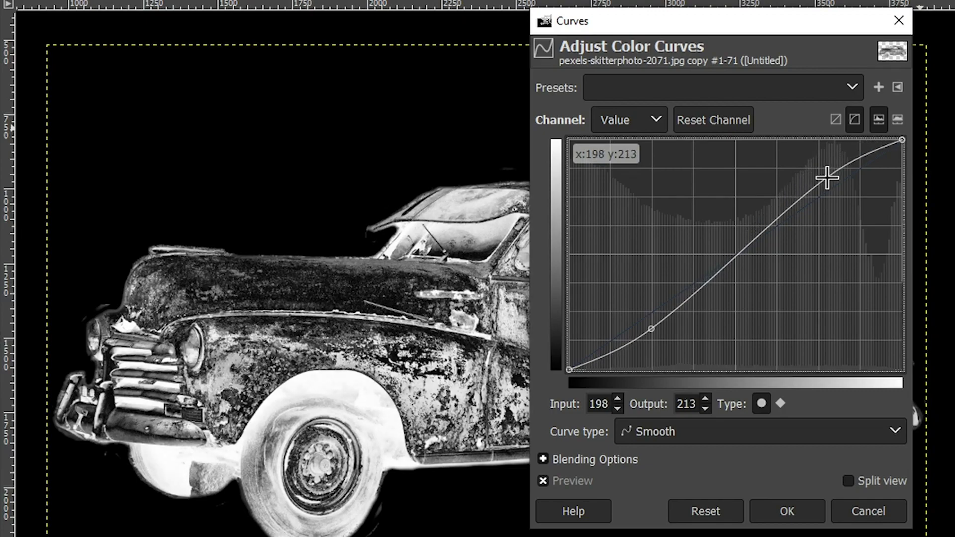
pyautogui.moveTo(651, 328); pyautogui.dragTo(649, 326)
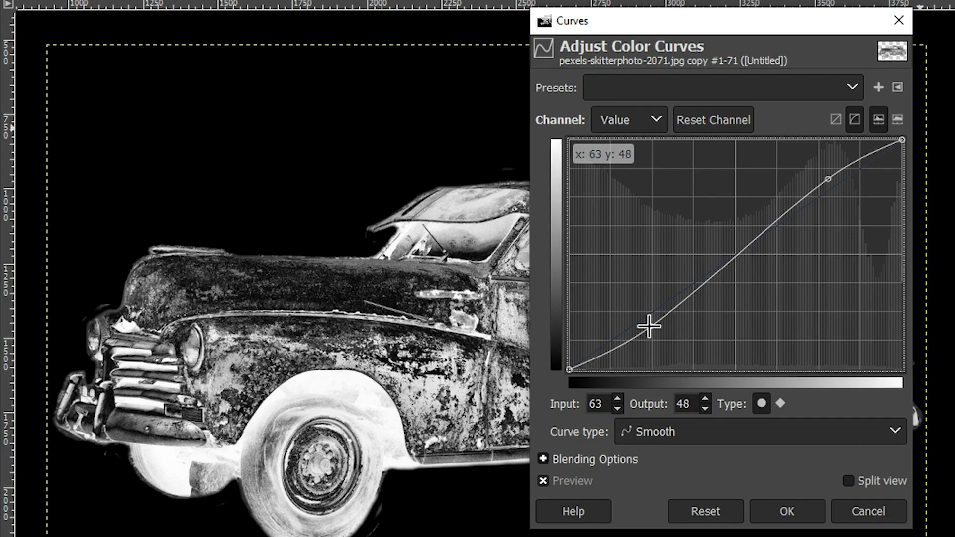
pyautogui.click(791, 506)
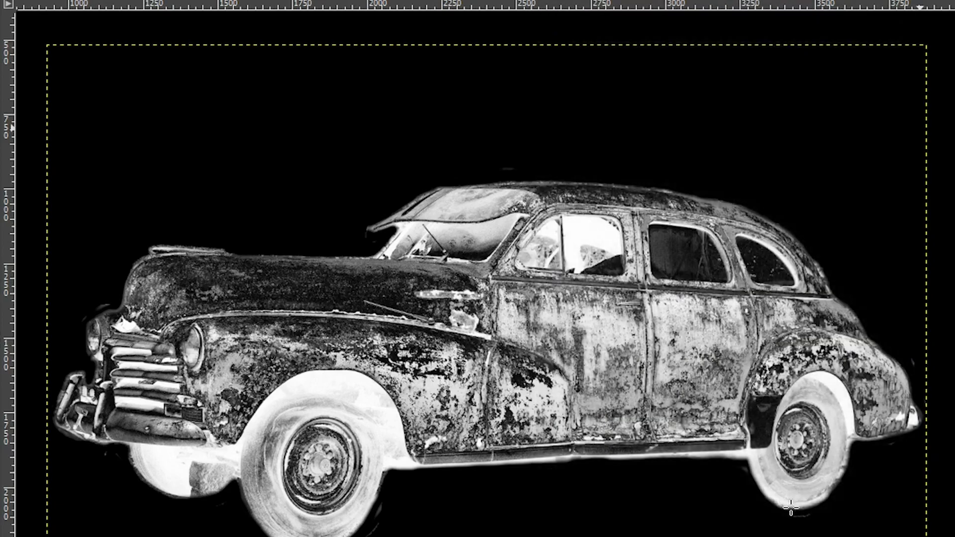
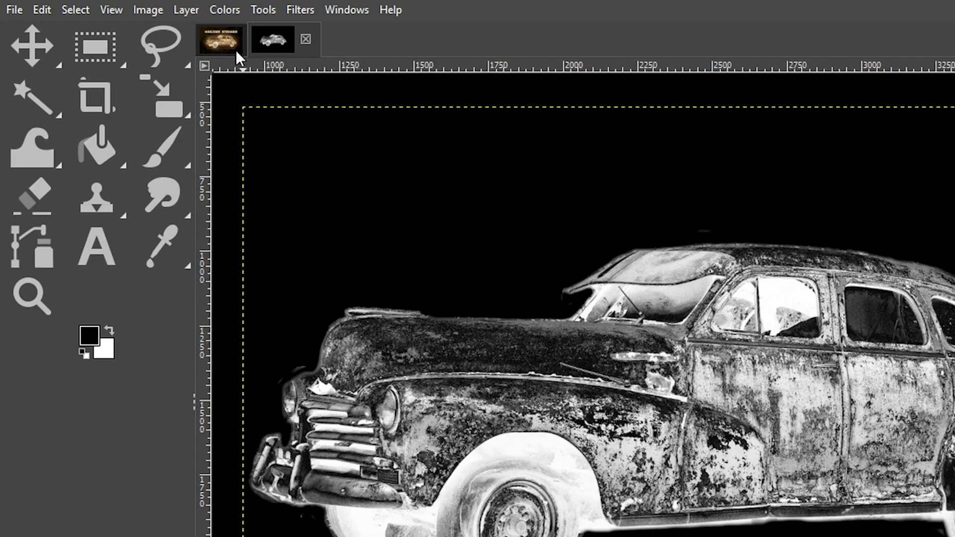
# - Start colorizing the merged car layer with the Colorize adjustment and set its hue to 0.1163
pyautogui.click(229, 11)
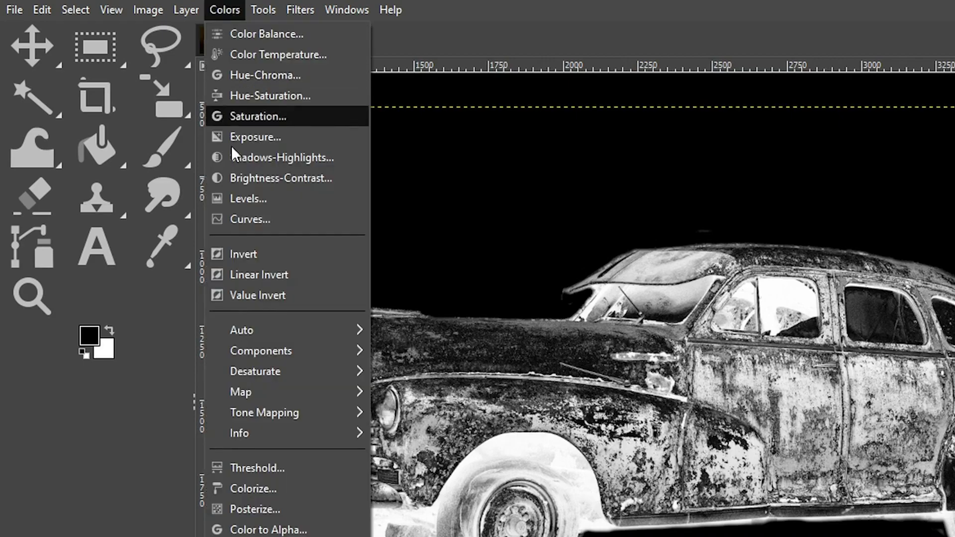
pyautogui.click(258, 487)
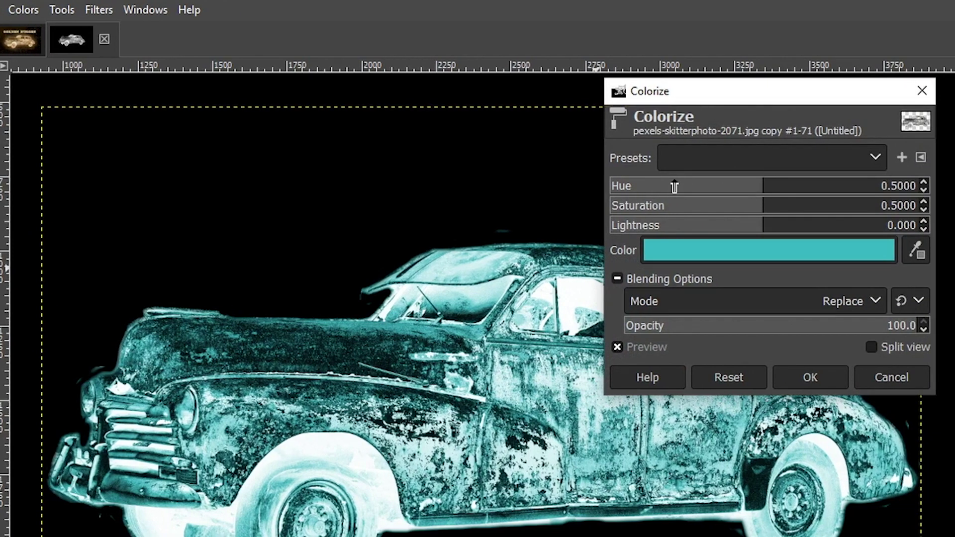
pyautogui.moveTo(766, 189); pyautogui.dragTo(645, 194)
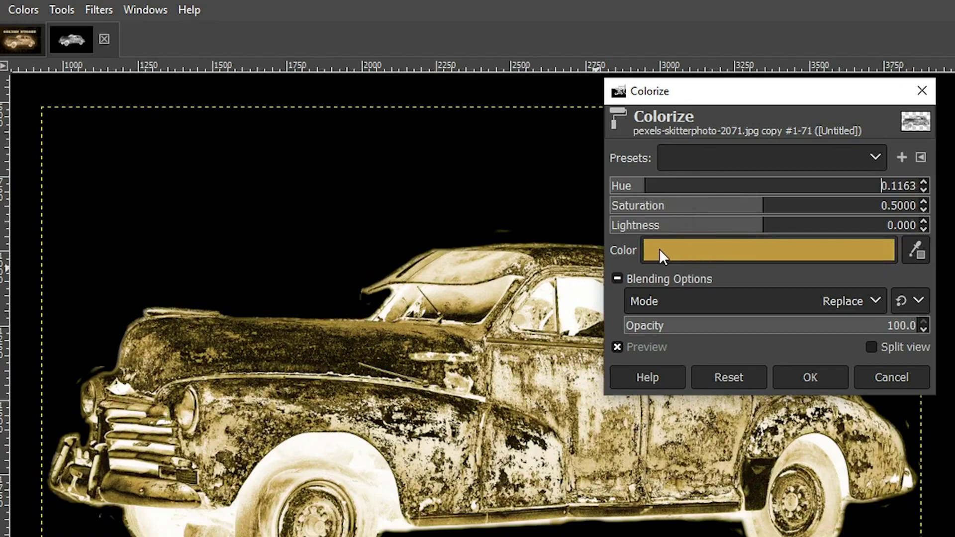
# - Refine the colorize color to the gold tone c19530 and apply the adjustment to the car
pyautogui.click(681, 249)
pyautogui.moveTo(616, 201); pyautogui.dragTo(618, 191)
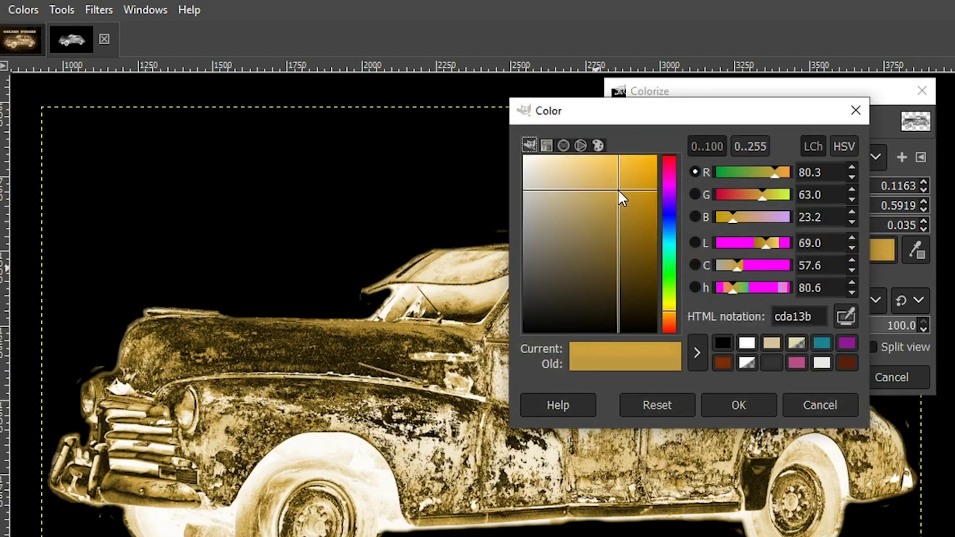
pyautogui.moveTo(815, 320); pyautogui.dragTo(760, 318)
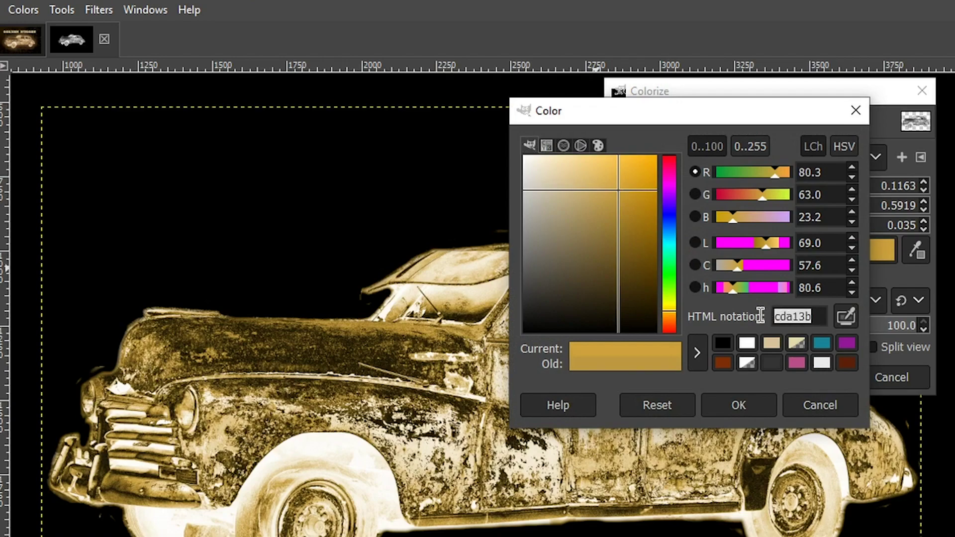
pyautogui.click(819, 317)
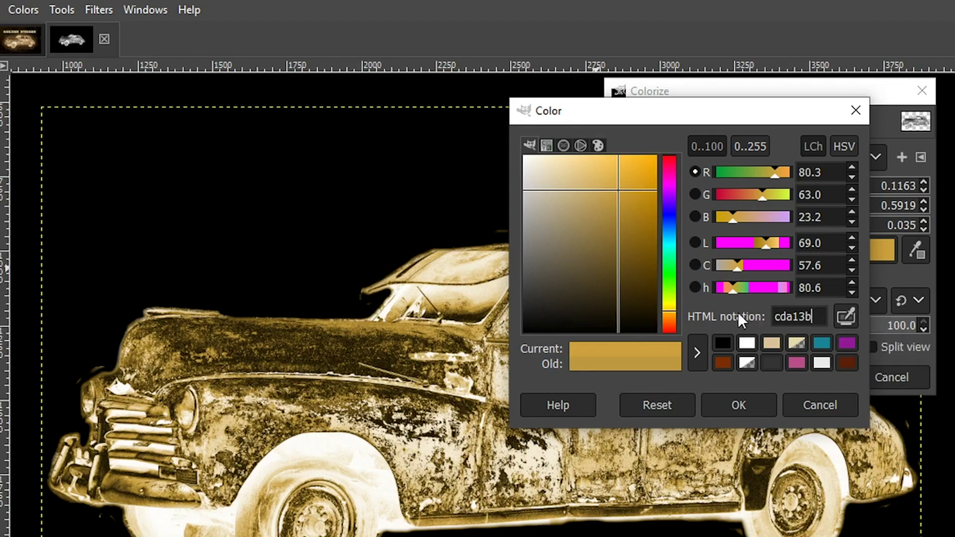
pyautogui.moveTo(619, 201)
pyautogui.mouseDown()
pyautogui.moveTo(619, 192)
pyautogui.moveTo(624, 199)
pyautogui.mouseUp()
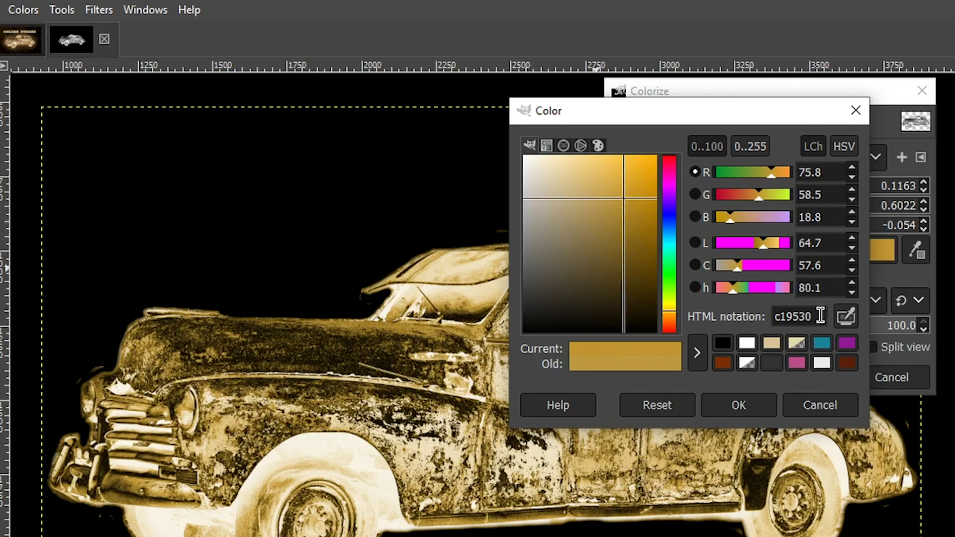
pyautogui.moveTo(818, 316); pyautogui.dragTo(762, 316)
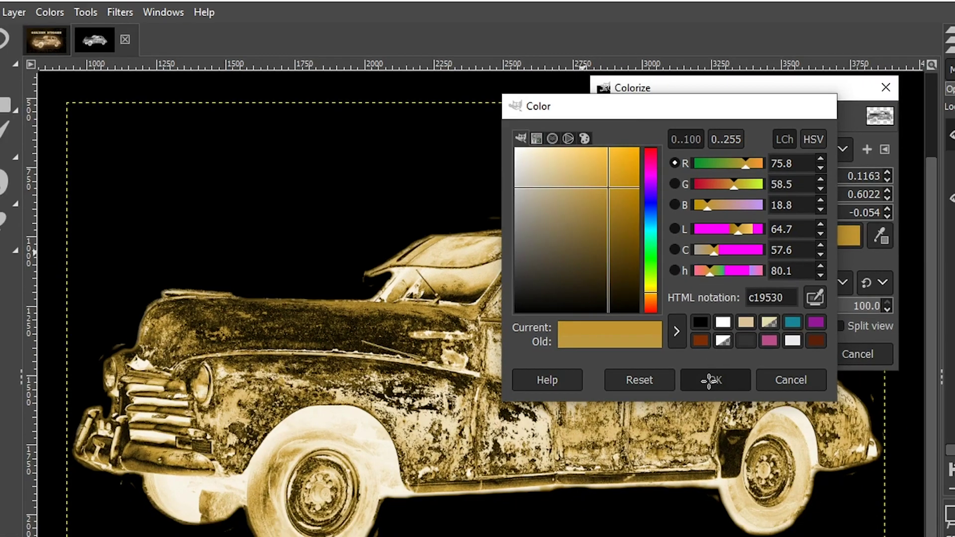
pyautogui.click(738, 404)
pyautogui.click(695, 276)
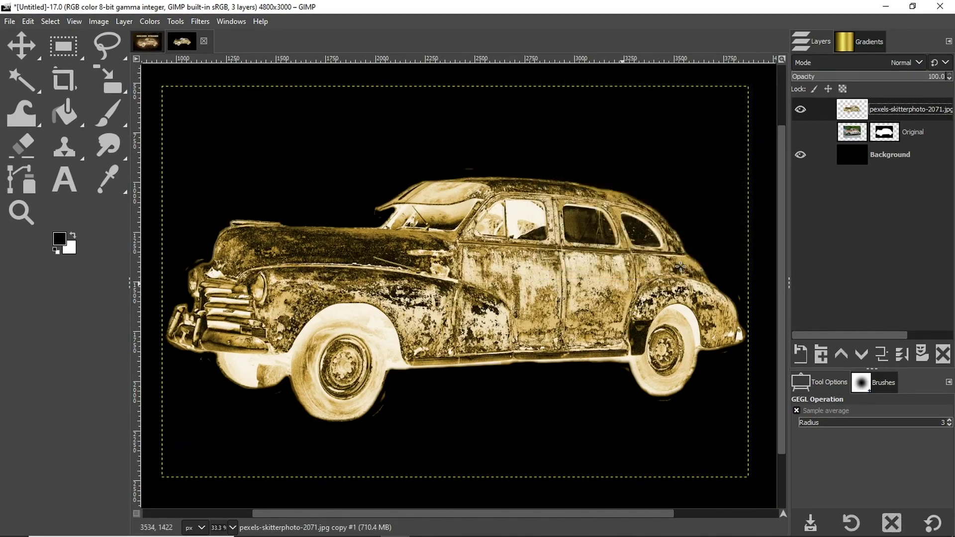
# - View the whole canvas and compare the gold car with the finished GoldCarNugget.xcf composition
pyautogui.press('z')
pyautogui.keyDown('ctrl'); pyautogui.click(447, 266); pyautogui.keyUp('ctrl')
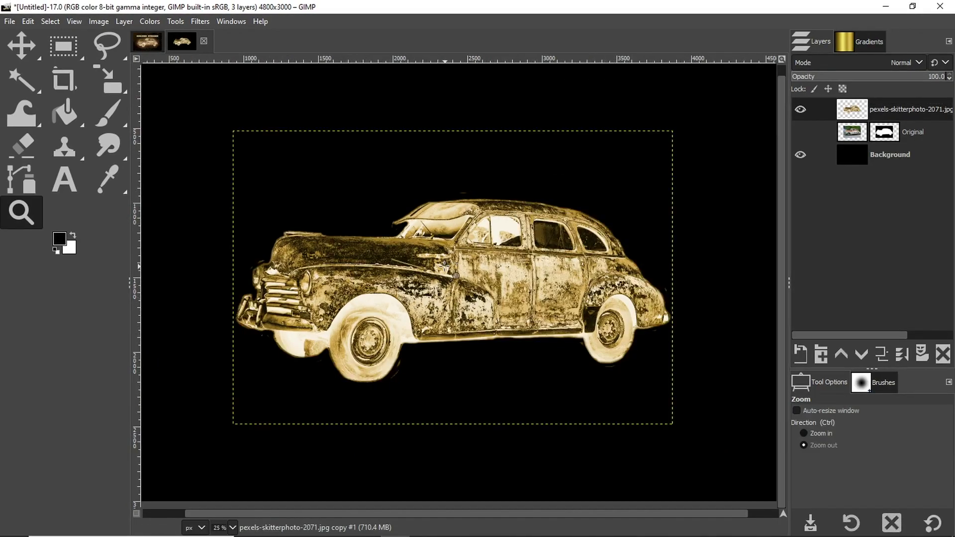
pyautogui.keyDown('ctrl'); pyautogui.click(445, 266); pyautogui.keyUp('ctrl')
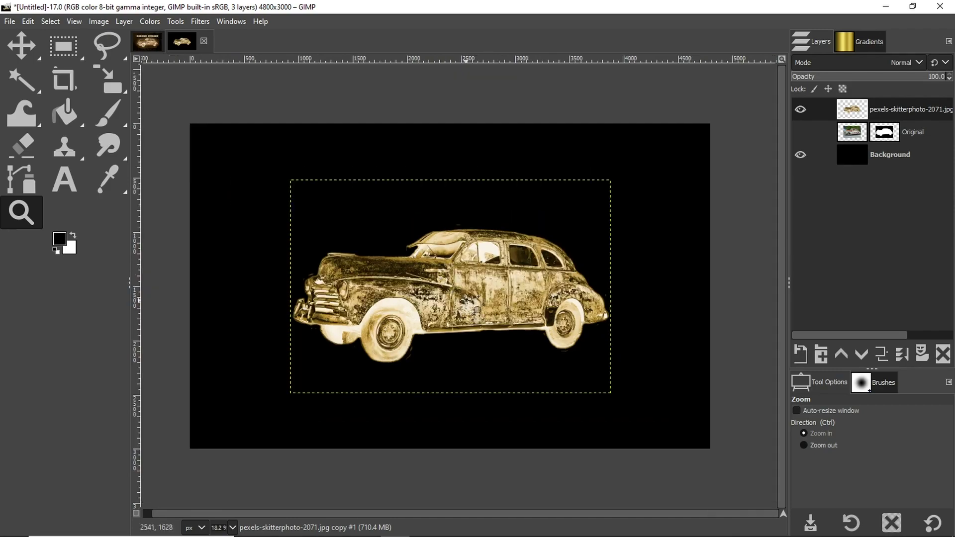
pyautogui.moveTo(312, 514); pyautogui.dragTo(285, 514)
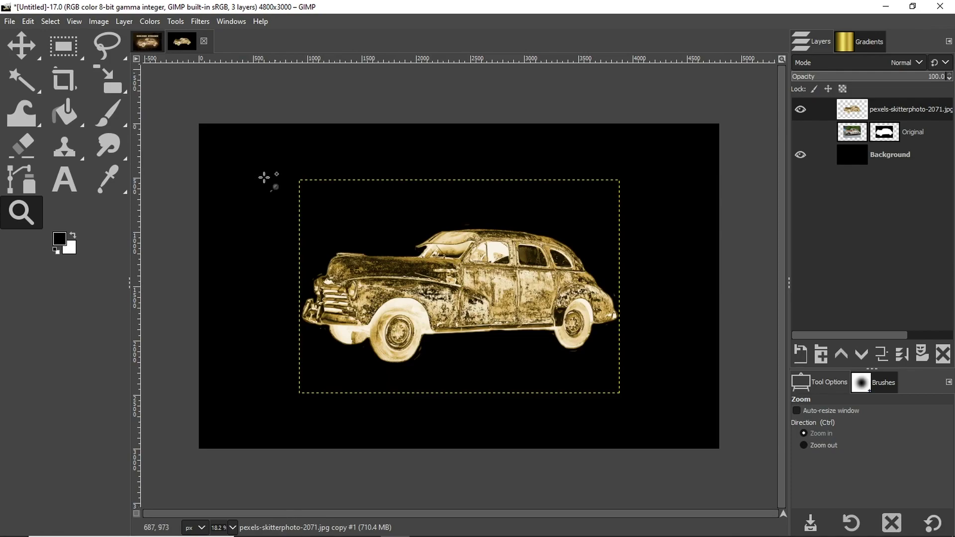
pyautogui.click(147, 41)
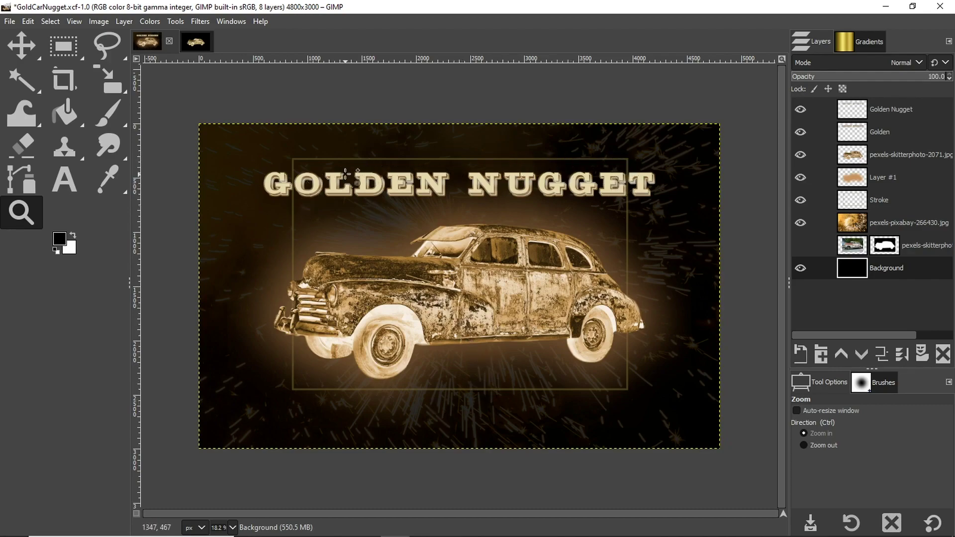
pyautogui.click(193, 44)
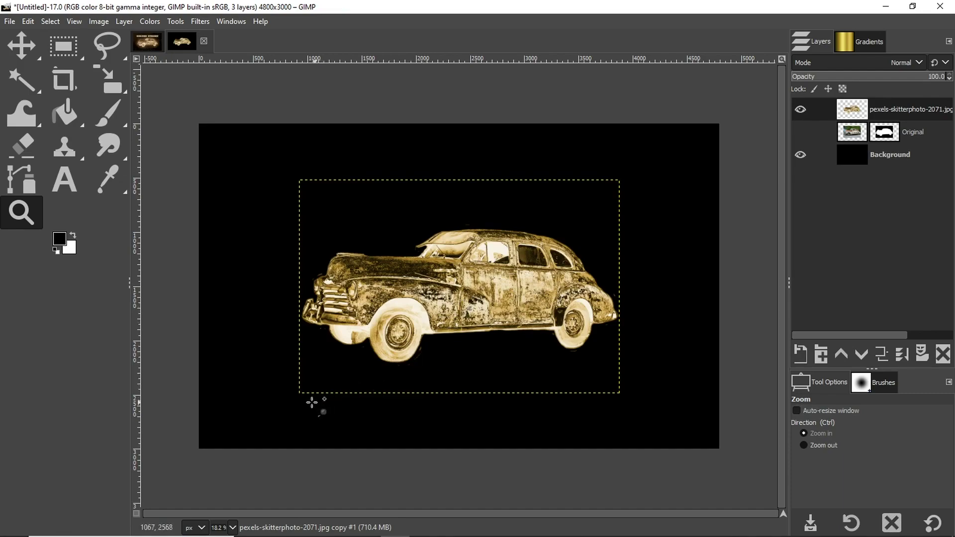
# - Add the pexels-pixabay-266430 sparks photo as a layer directly above Background and lower its opacity to 3.1
pyautogui.hotkey('alt', 'Tab')
pyautogui.moveTo(43, 332); pyautogui.dragTo(852, 118)
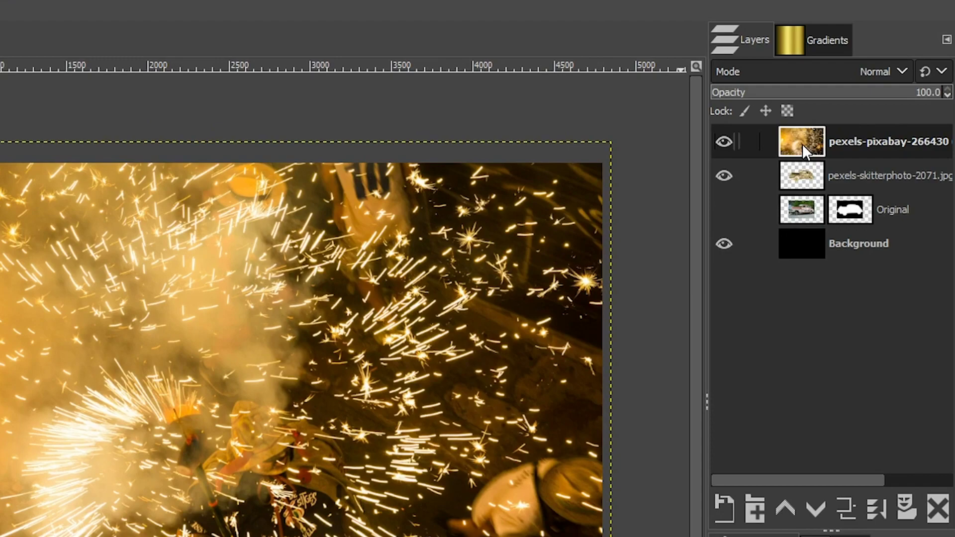
pyautogui.moveTo(802, 143); pyautogui.dragTo(801, 217)
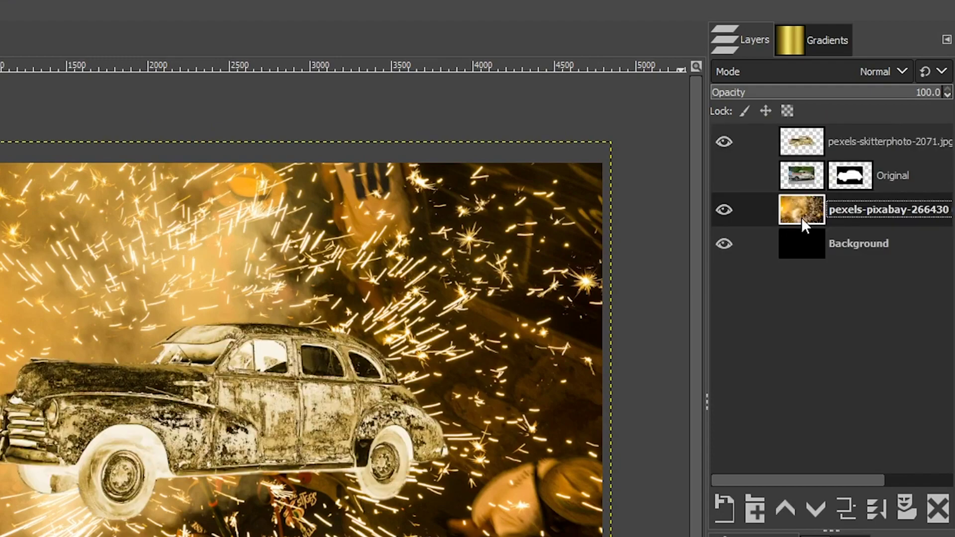
pyautogui.moveTo(735, 93); pyautogui.dragTo(718, 97)
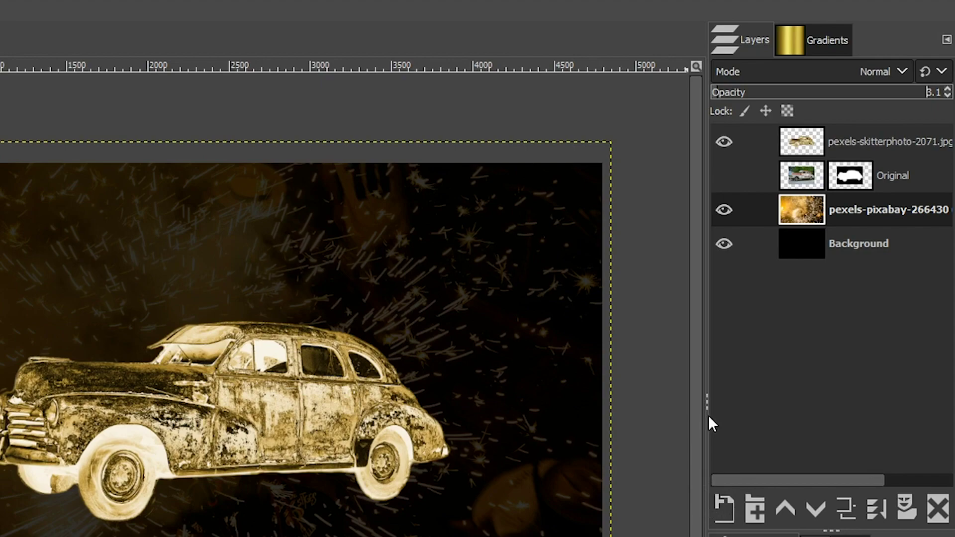
# - Create a layer named Stroke above the sparks photo and draw a rectangular selection about 2500 px wide around the car's main body
pyautogui.moveTo(707, 415); pyautogui.dragTo(649, 414)
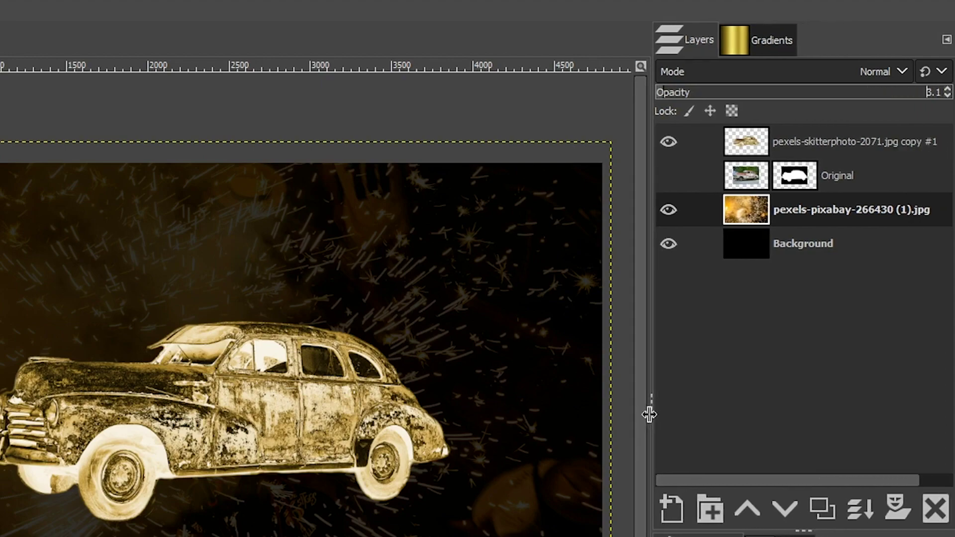
pyautogui.click(670, 507)
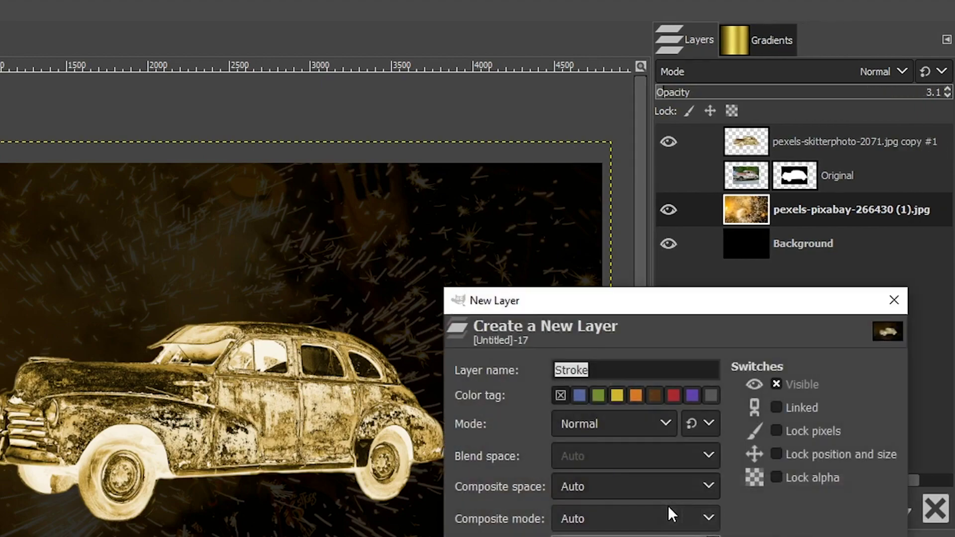
pyautogui.press('Return')
pyautogui.press('r')
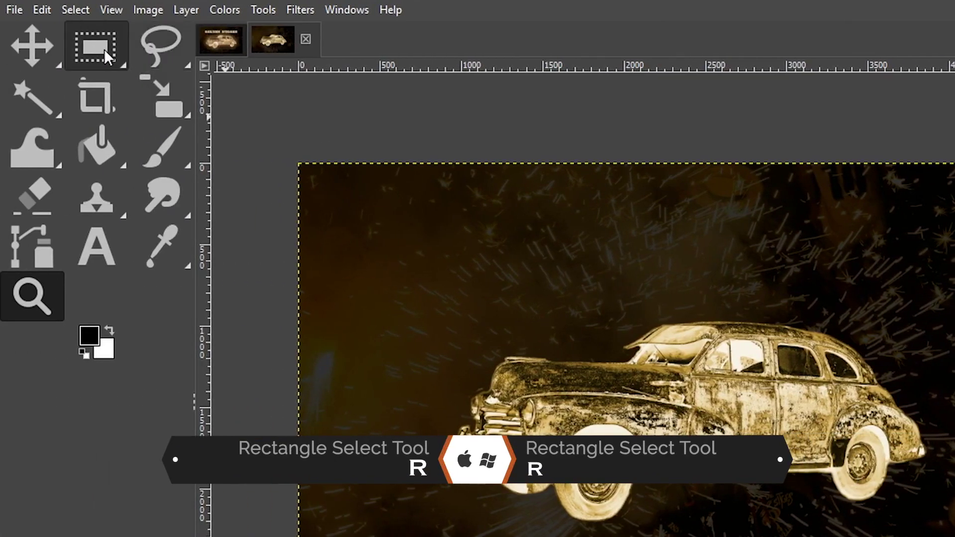
pyautogui.click(106, 55)
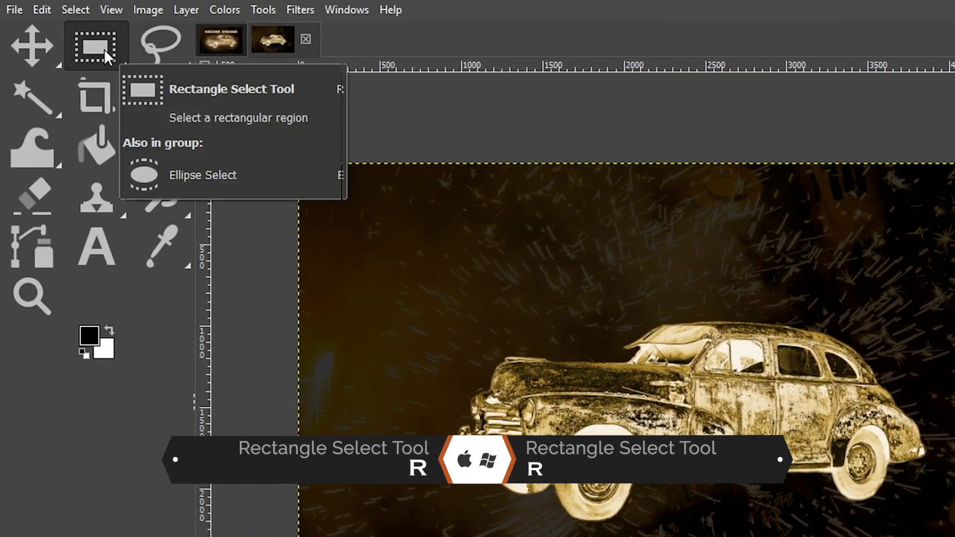
pyautogui.moveTo(496, 240); pyautogui.dragTo(897, 536)
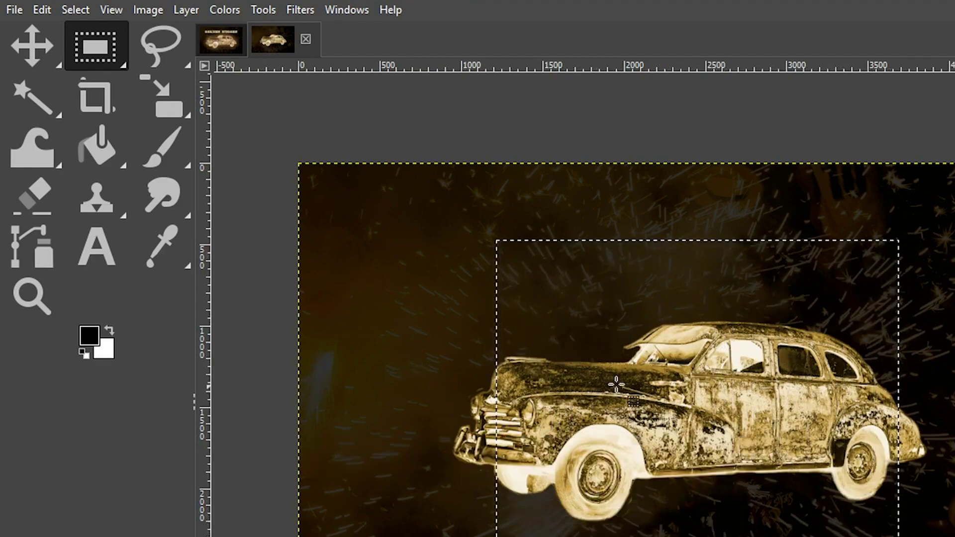
# - Set the foreground color to the dark gold 8b6d2a sampled from the car body
pyautogui.click(85, 334)
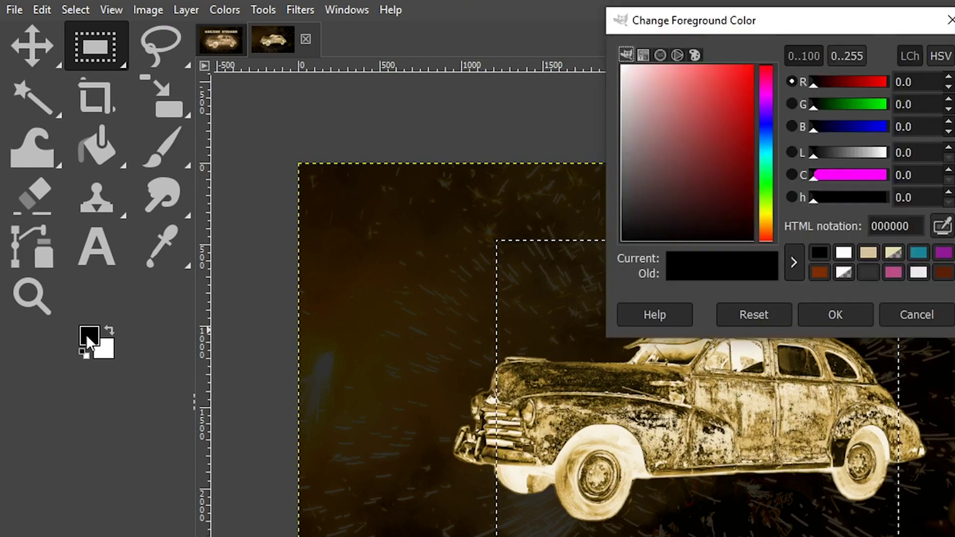
pyautogui.click(943, 231)
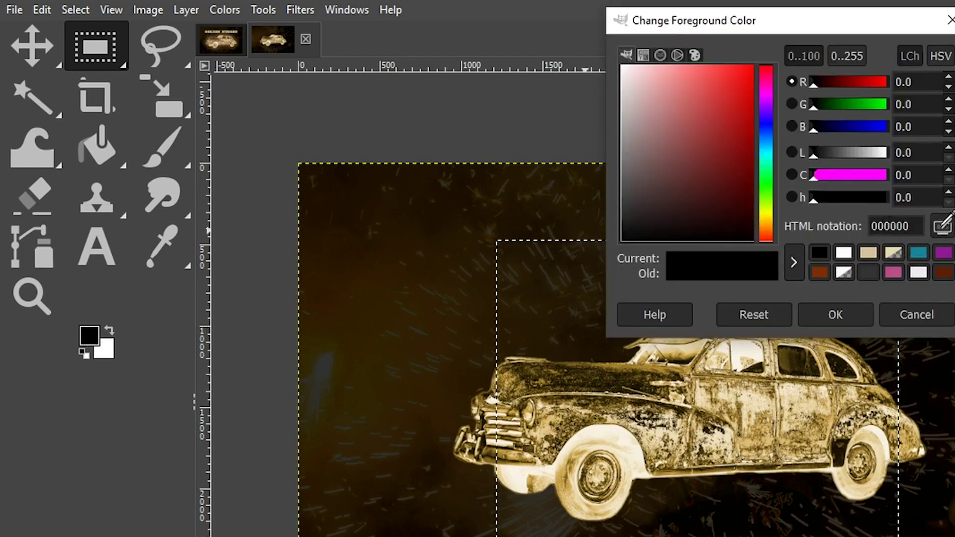
pyautogui.click(809, 427)
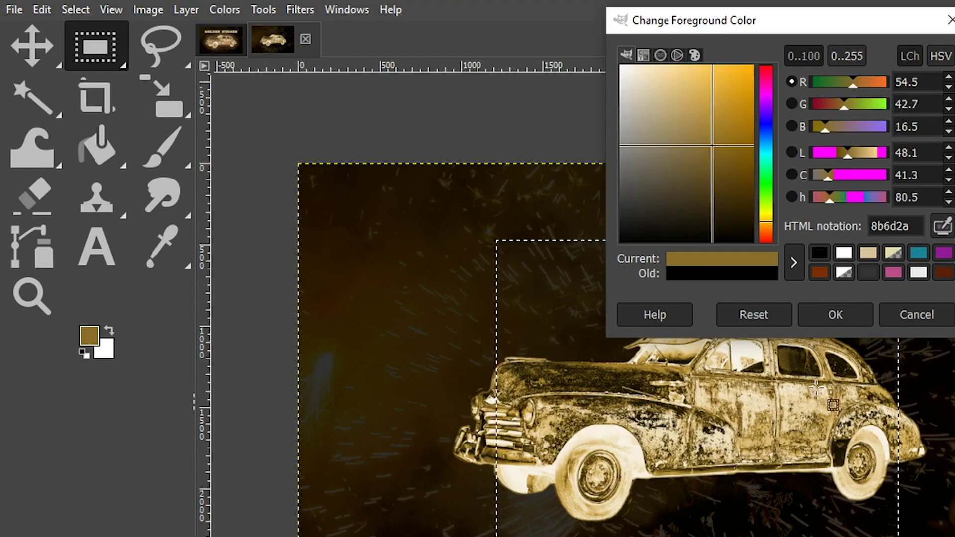
pyautogui.click(834, 315)
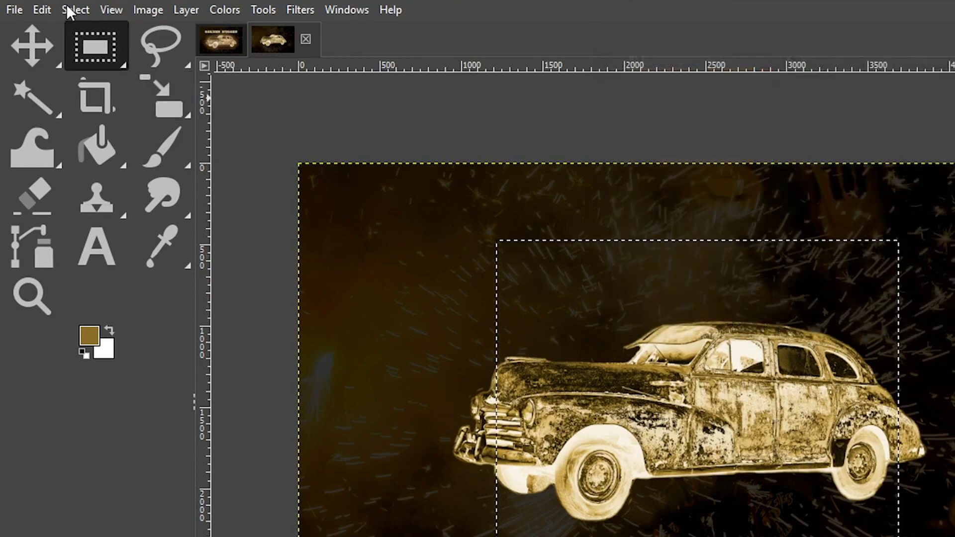
# - Stroke the selection with a 12 px solid line, deselect it and reduce the Stroke layer's opacity to 26.2
pyautogui.click(48, 7)
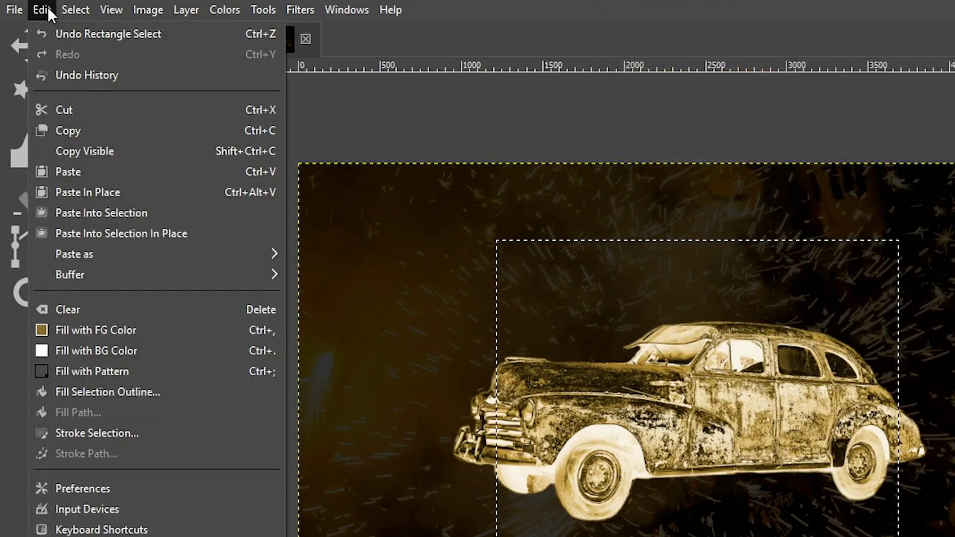
pyautogui.click(103, 433)
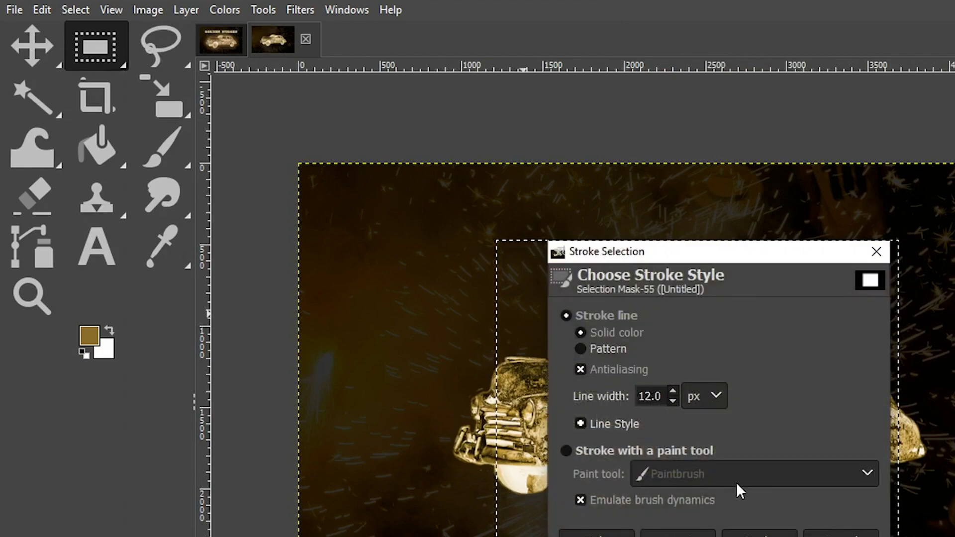
pyautogui.press('Return')
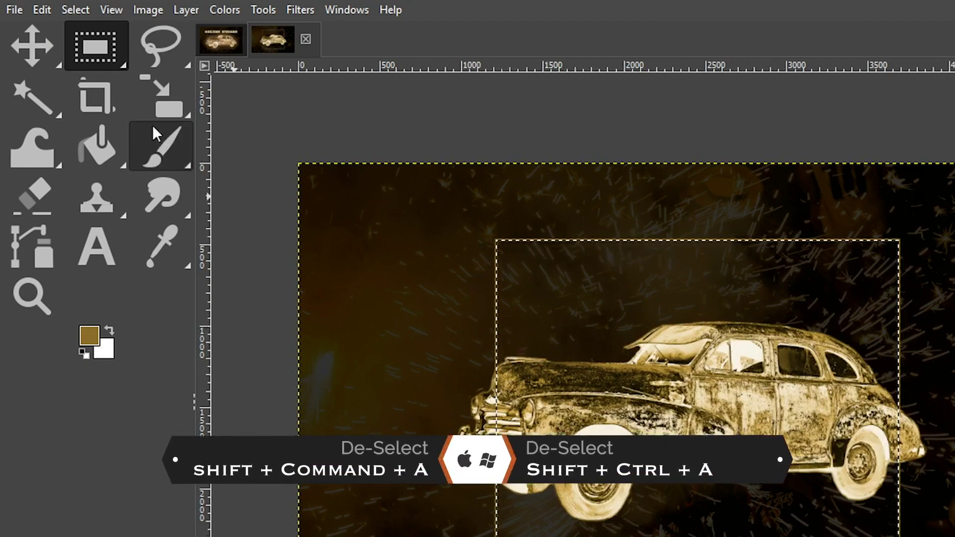
pyautogui.click(77, 9)
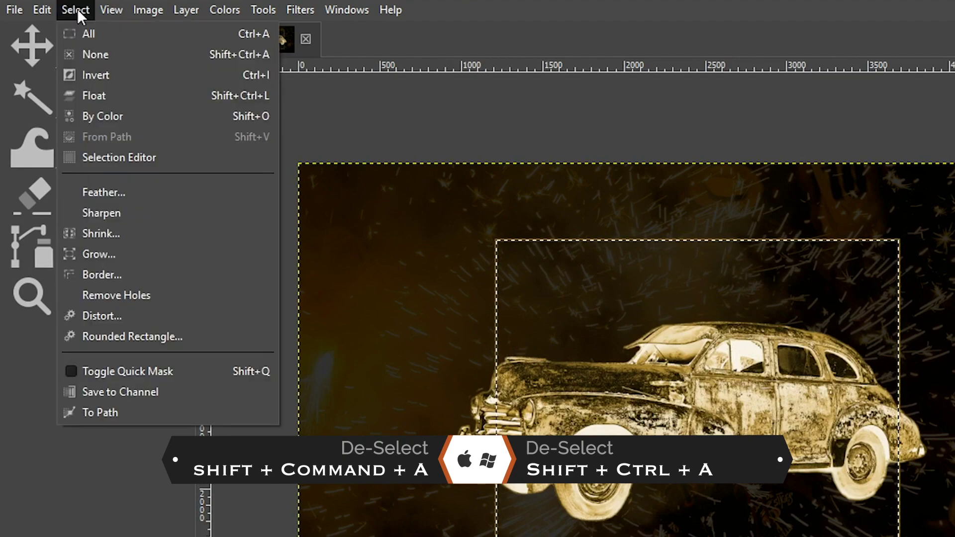
pyautogui.click(93, 54)
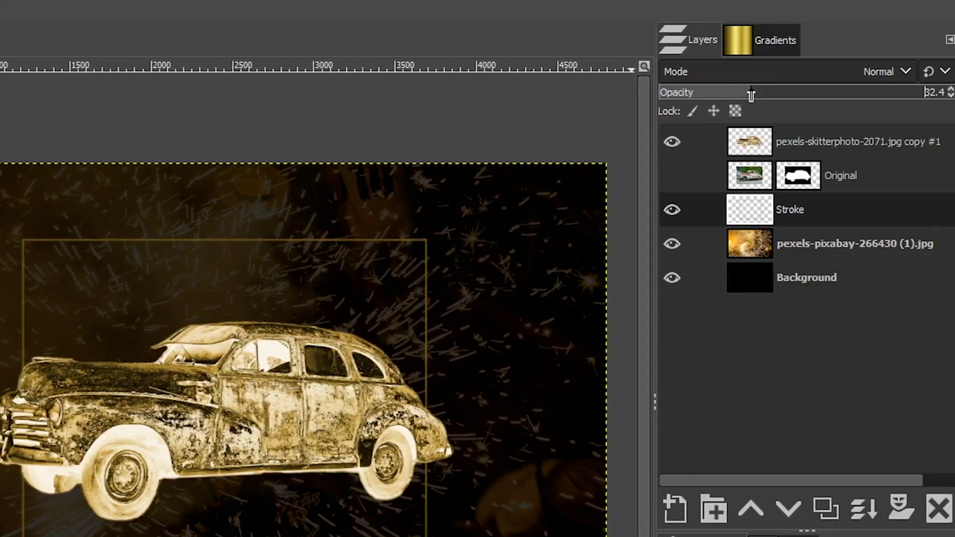
pyautogui.moveTo(751, 95); pyautogui.dragTo(734, 94)
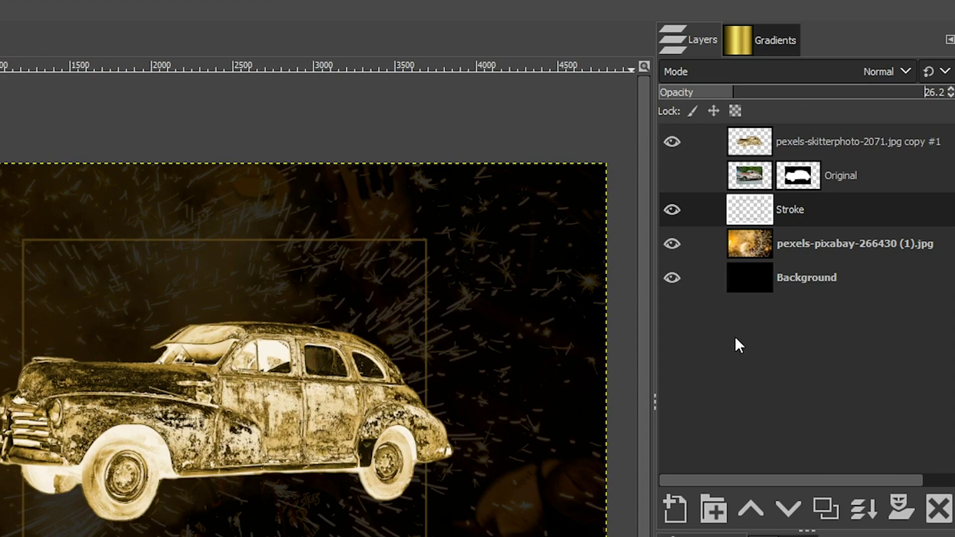
# - Set the Text tool's font to Goldstone weight=101
pyautogui.press('t')
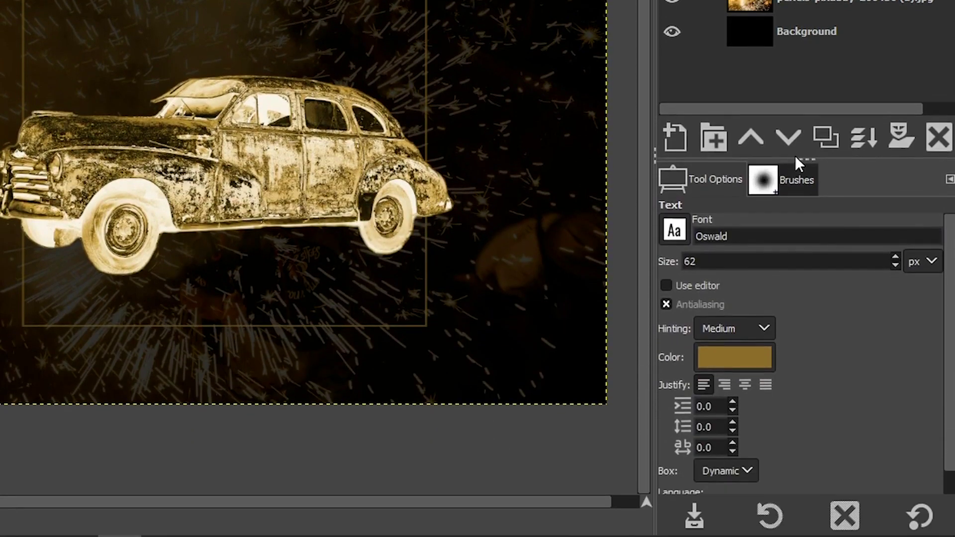
pyautogui.moveTo(794, 157); pyautogui.dragTo(795, 151)
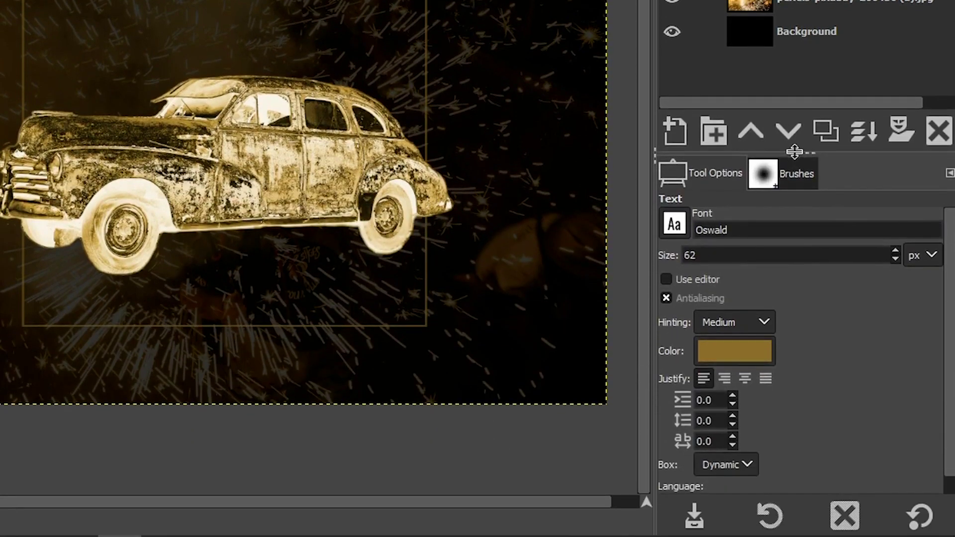
pyautogui.click(743, 230)
pyautogui.write('Goldstone')
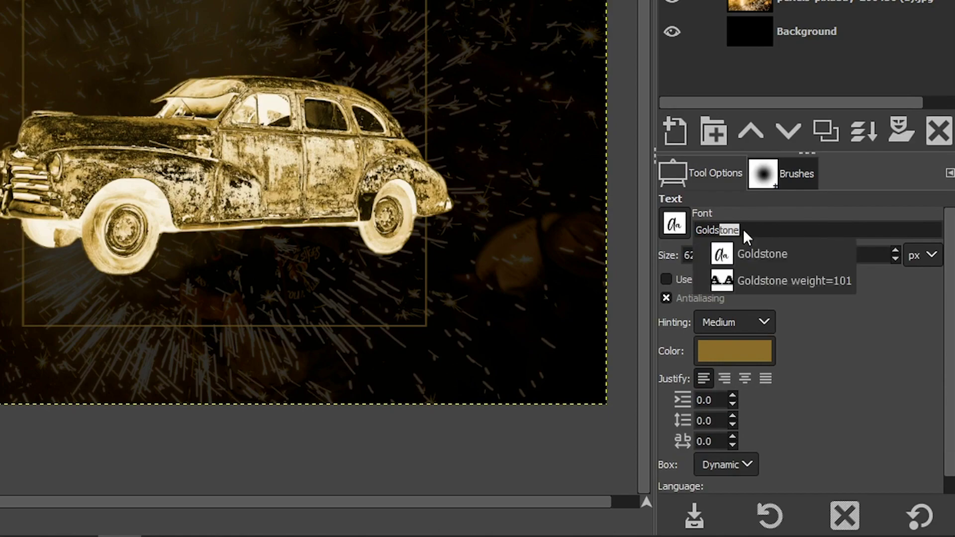
pyautogui.click(784, 281)
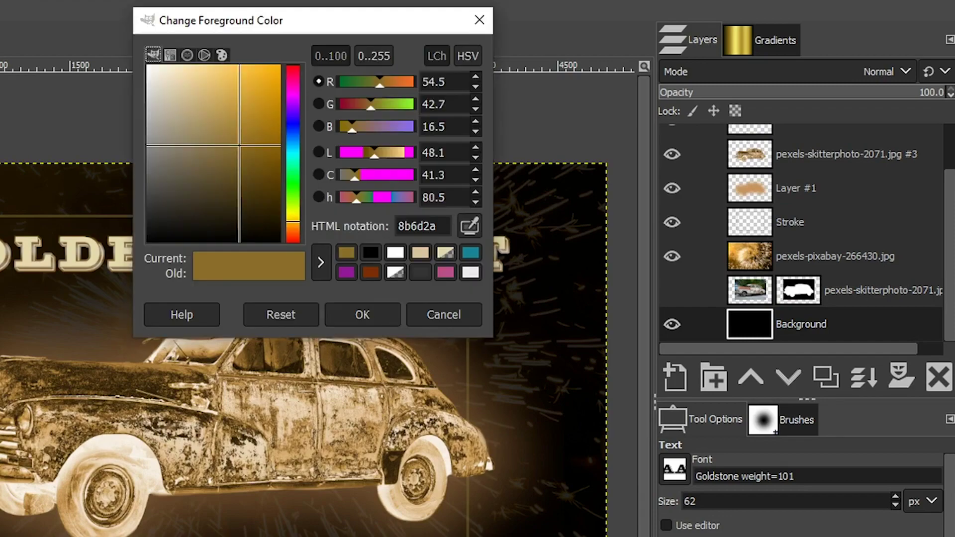
# - Set the foreground color to the pale gold e5d9ac sampled from the title in the finished reference image
pyautogui.click(470, 250)
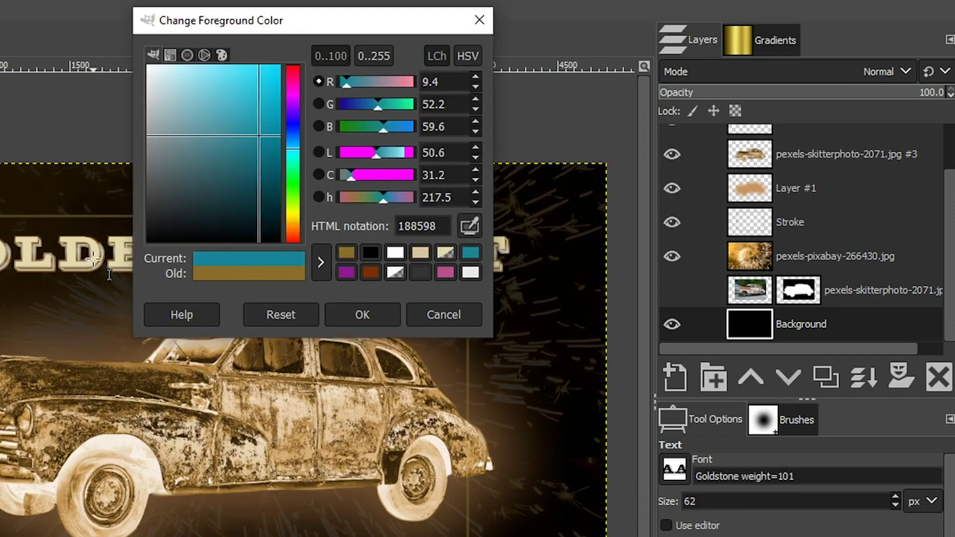
pyautogui.click(500, 254)
pyautogui.moveTo(437, 227); pyautogui.dragTo(398, 226)
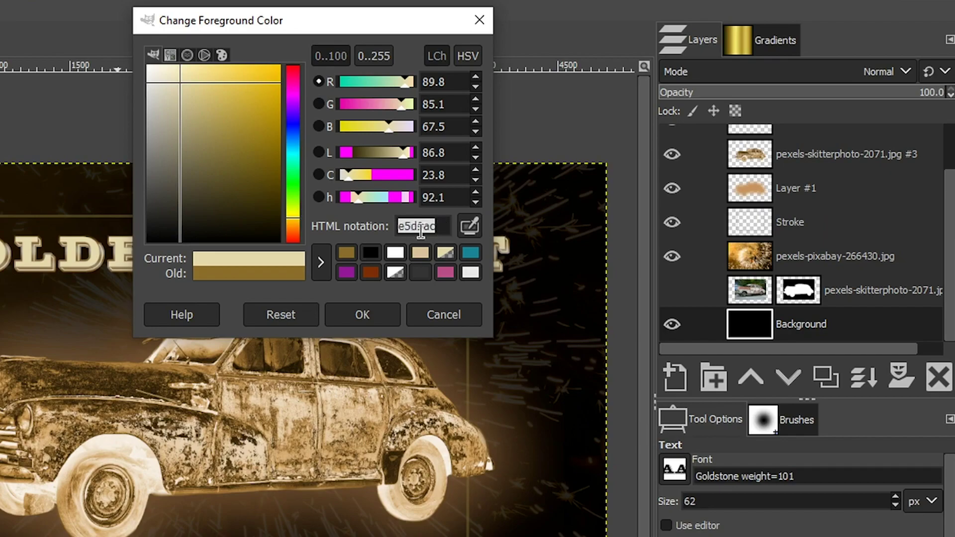
pyautogui.click(376, 307)
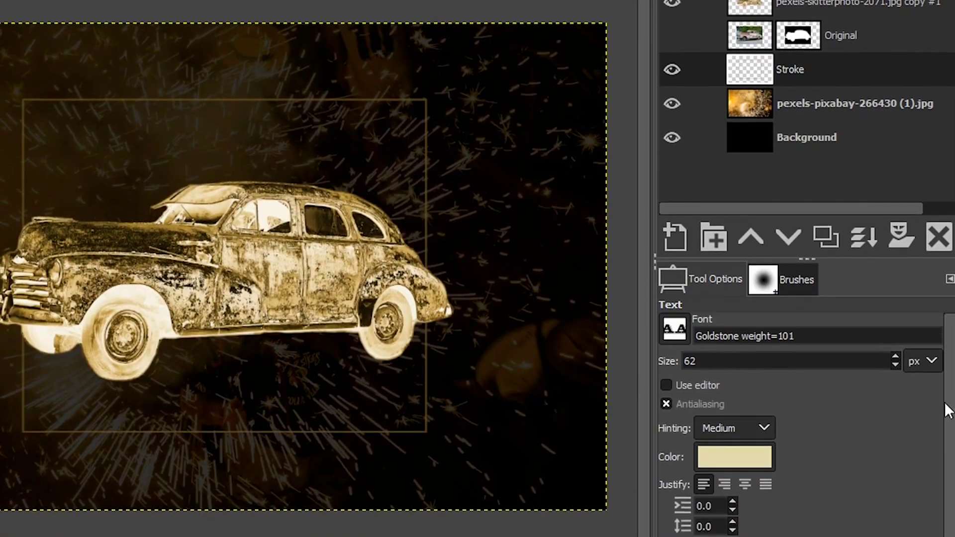
# - Set the text size to 125 px and add the title GOLDEN NUGGET above the car
pyautogui.click(713, 427)
pyautogui.doubleClick(712, 356)
pyautogui.write('125')
pyautogui.press('Tab')
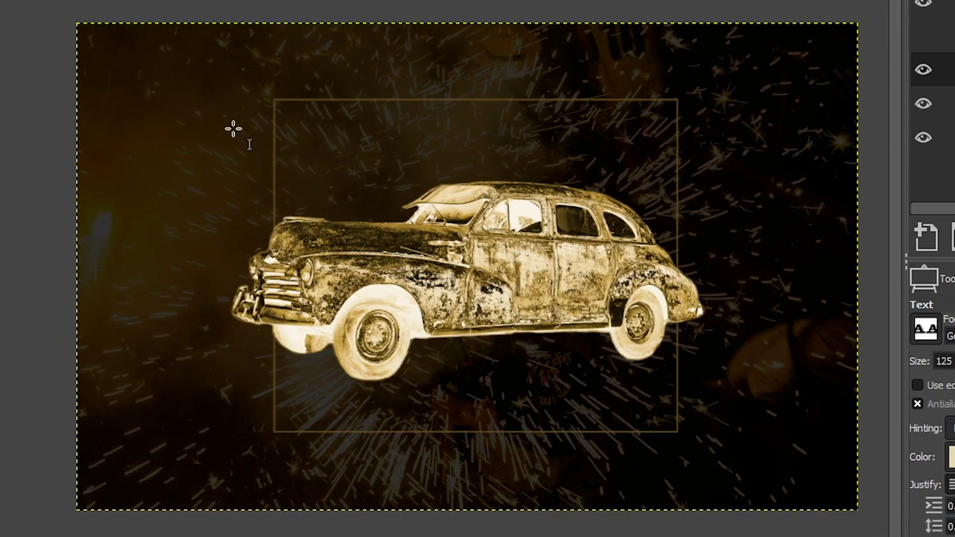
pyautogui.click(187, 119)
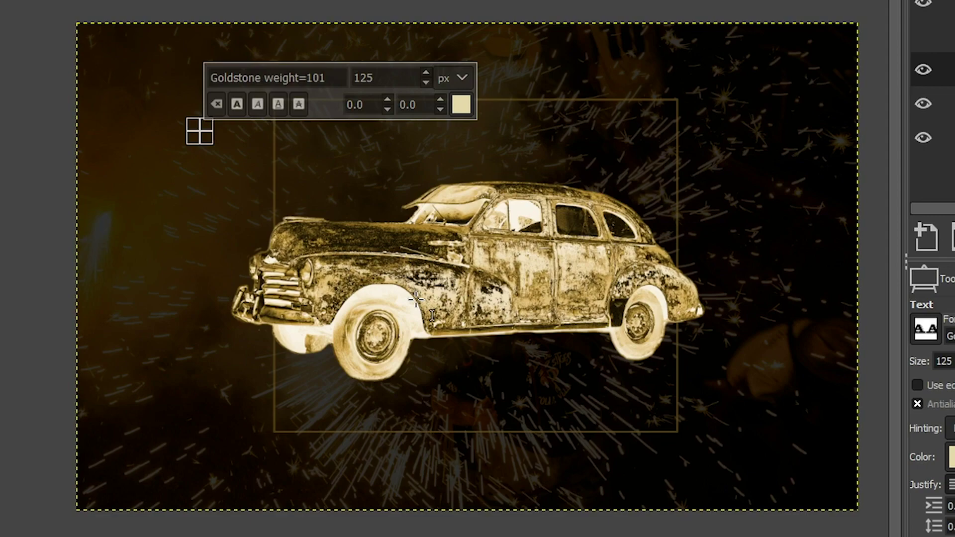
pyautogui.write('GOLDEN')
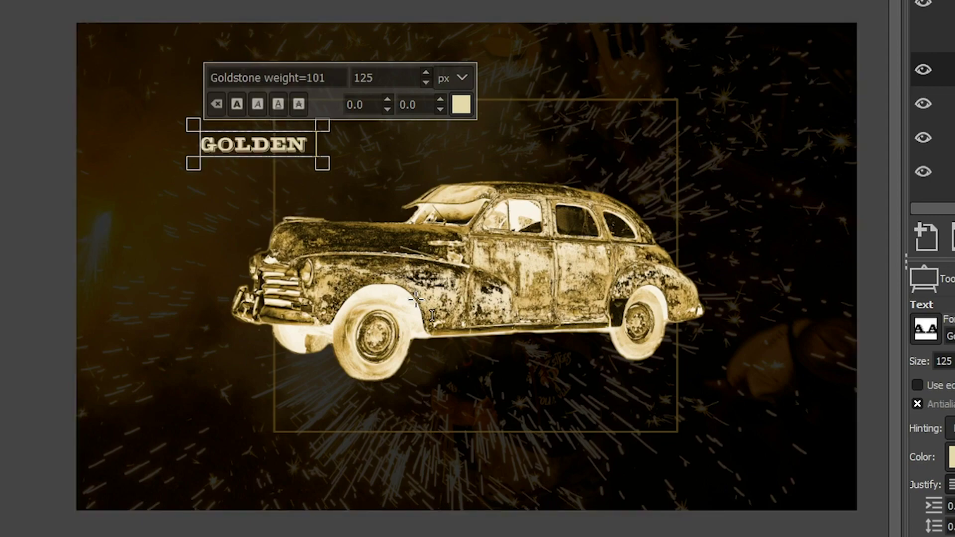
pyautogui.write(' NUGGET')
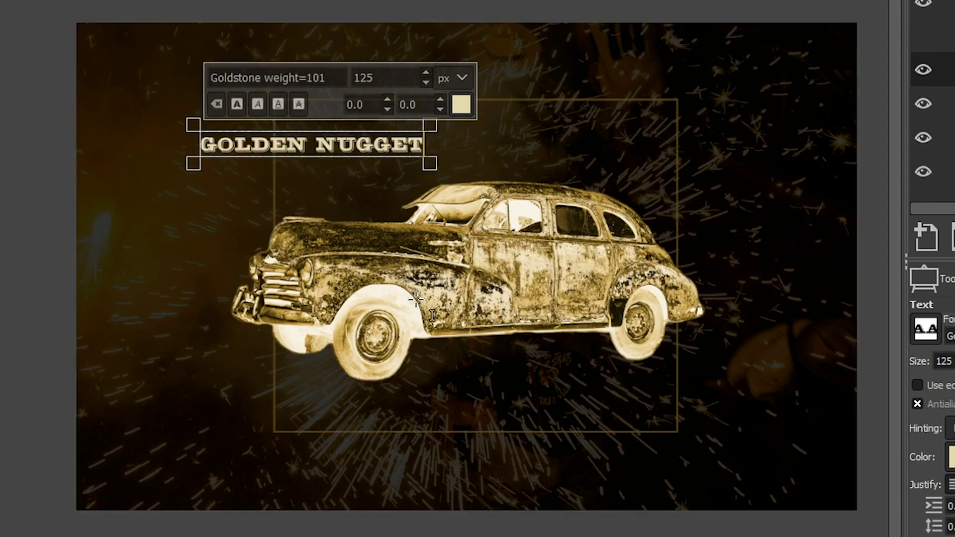
# - Enlarge the whole GOLDEN NUGGET title to 300 px and finish editing the text
pyautogui.tripleClick(359, 144)
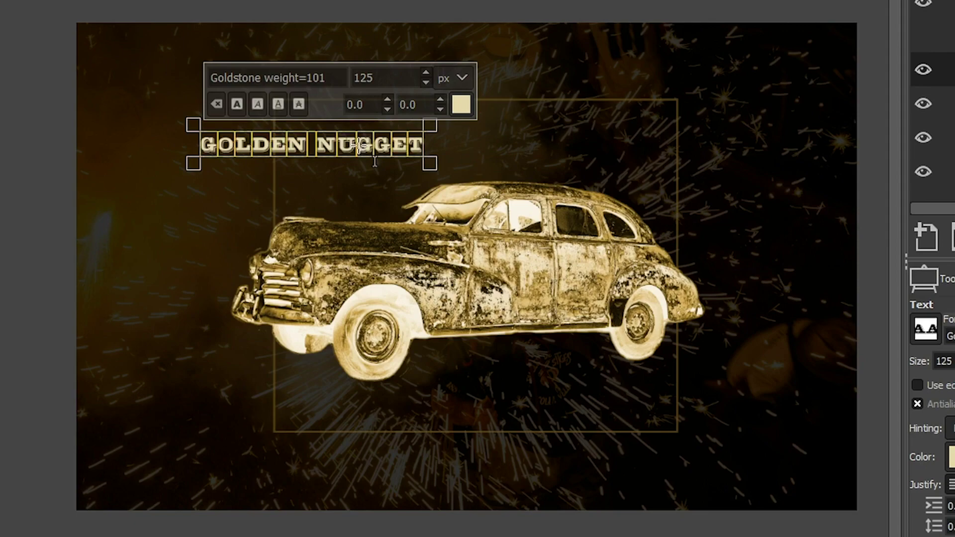
pyautogui.doubleClick(370, 77)
pyautogui.write('300')
pyautogui.press('Return')
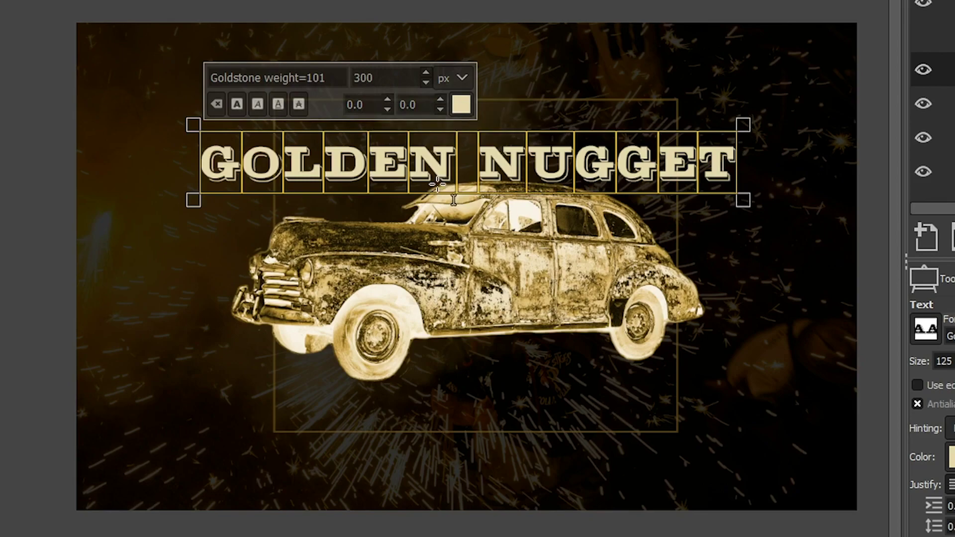
pyautogui.press('Escape')
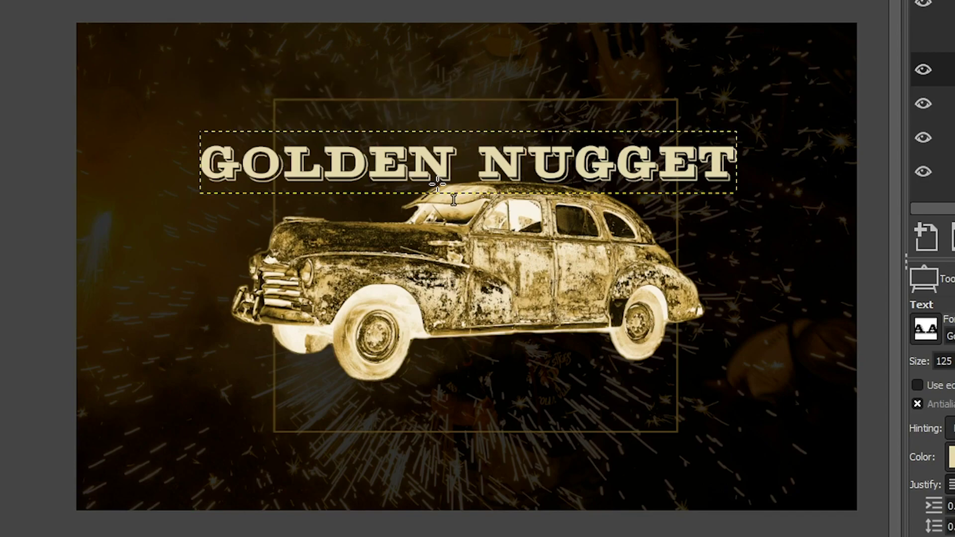
# - Move the GOLDEN NUGGET title up so it sits clear of the car's roof
pyautogui.press('m')
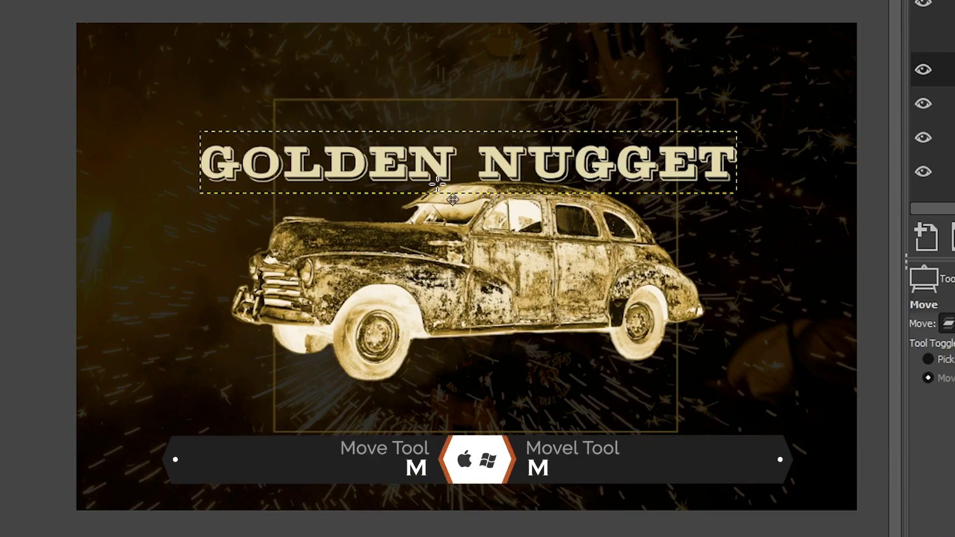
pyautogui.moveTo(457, 176); pyautogui.dragTo(461, 157)
pyautogui.press('t')
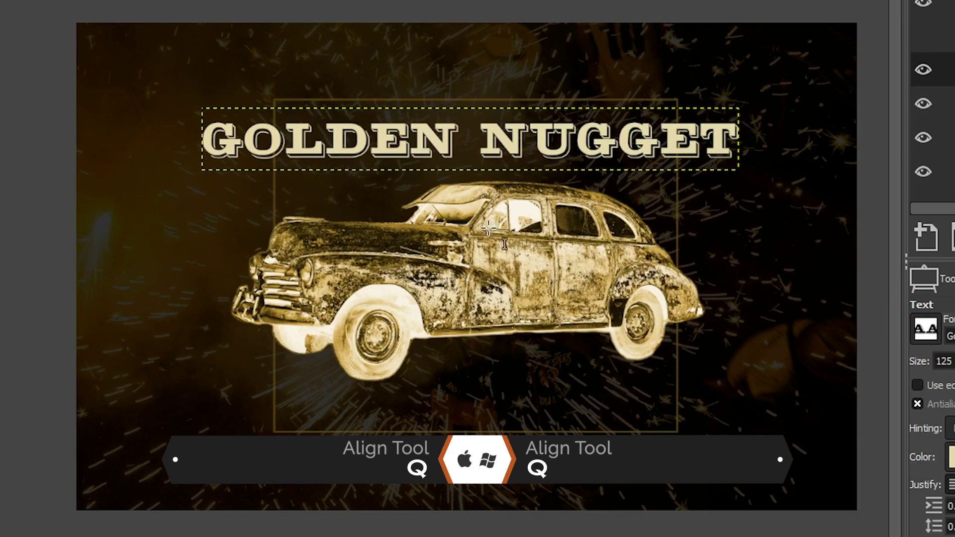
# - Center the title horizontally with the Align tool relative to First item, hiding the golden car layer only while picking the text
pyautogui.press('q')
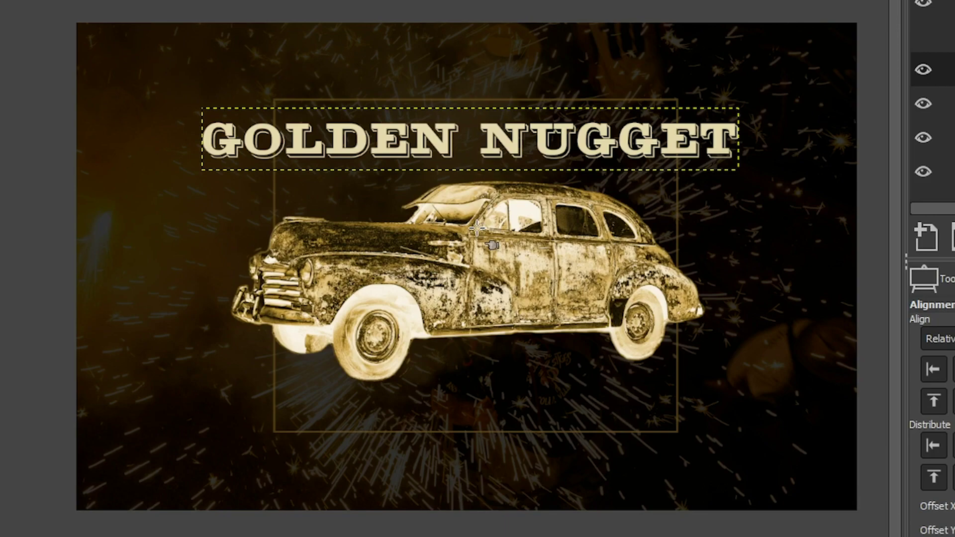
pyautogui.click(449, 144)
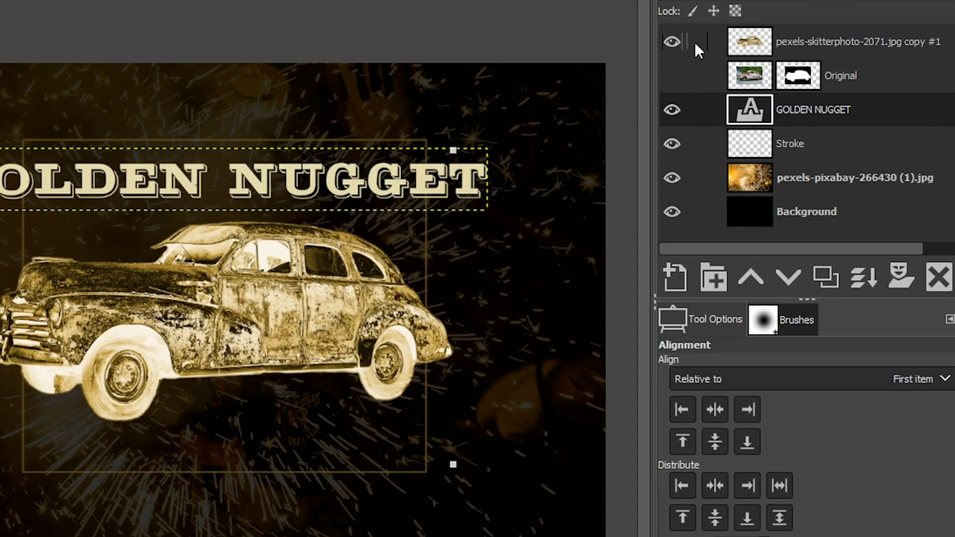
pyautogui.click(673, 41)
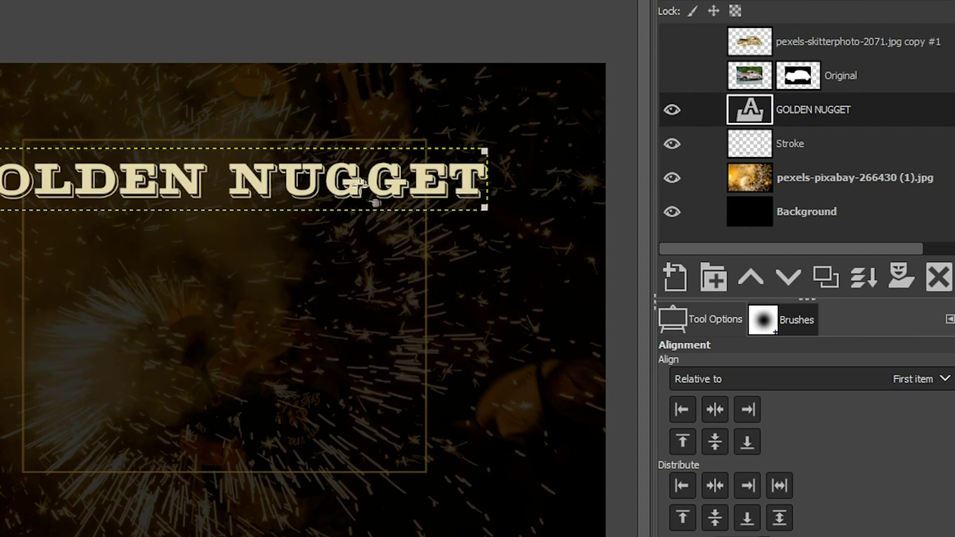
pyautogui.click(738, 379)
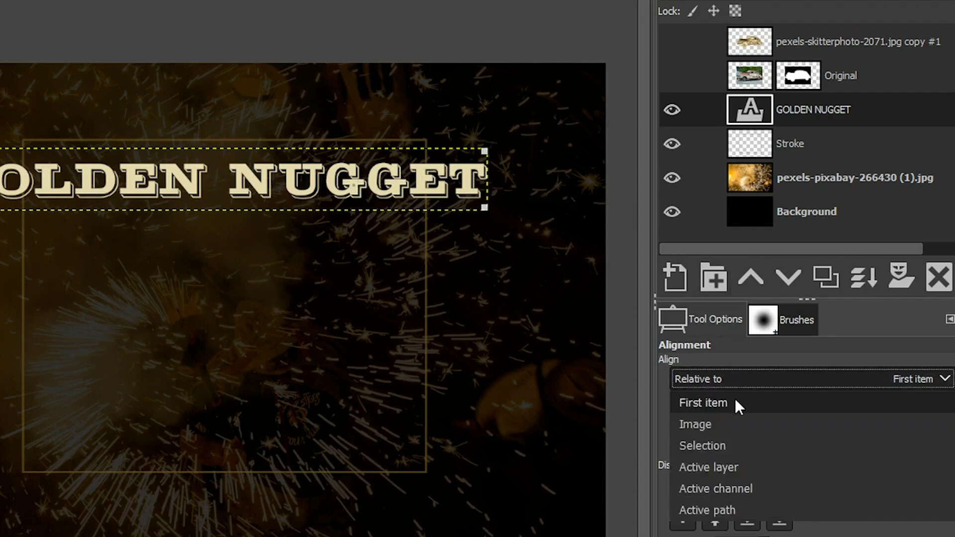
pyautogui.click(735, 401)
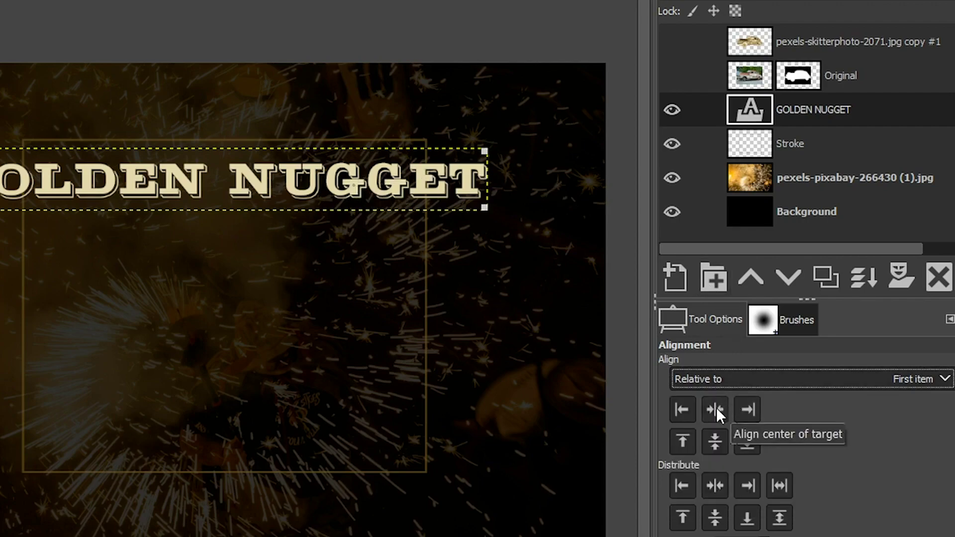
pyautogui.click(716, 408)
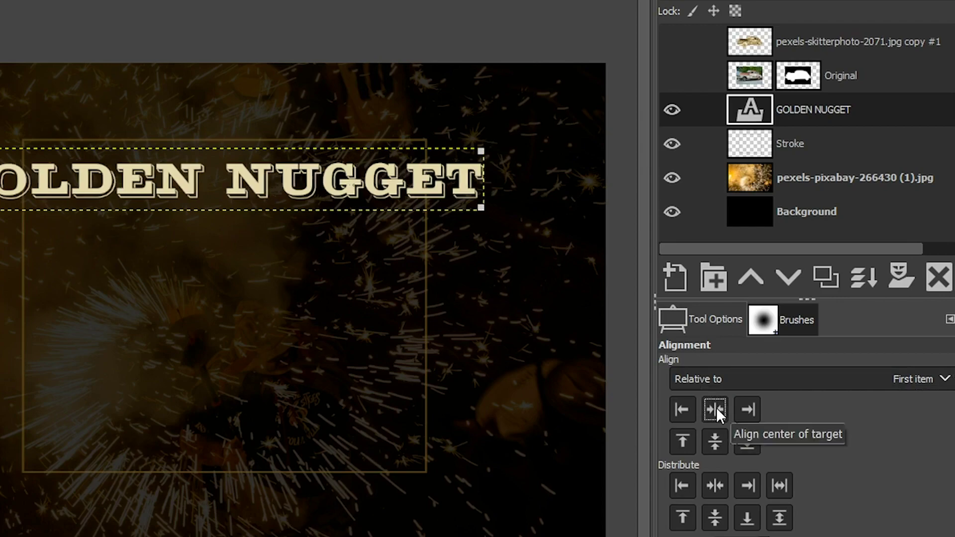
pyautogui.click(672, 40)
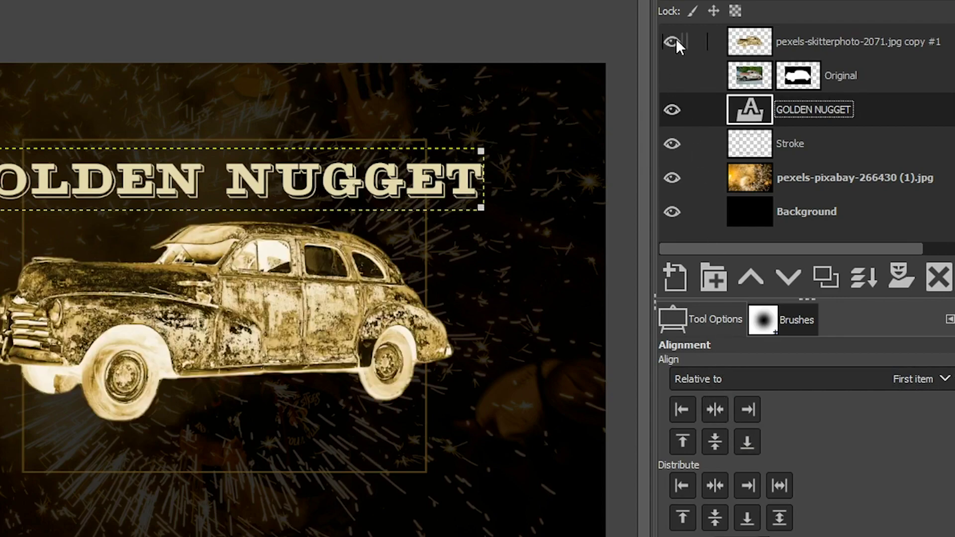
# - Expand the golden car layer's boundary to the image size
pyautogui.click(849, 50)
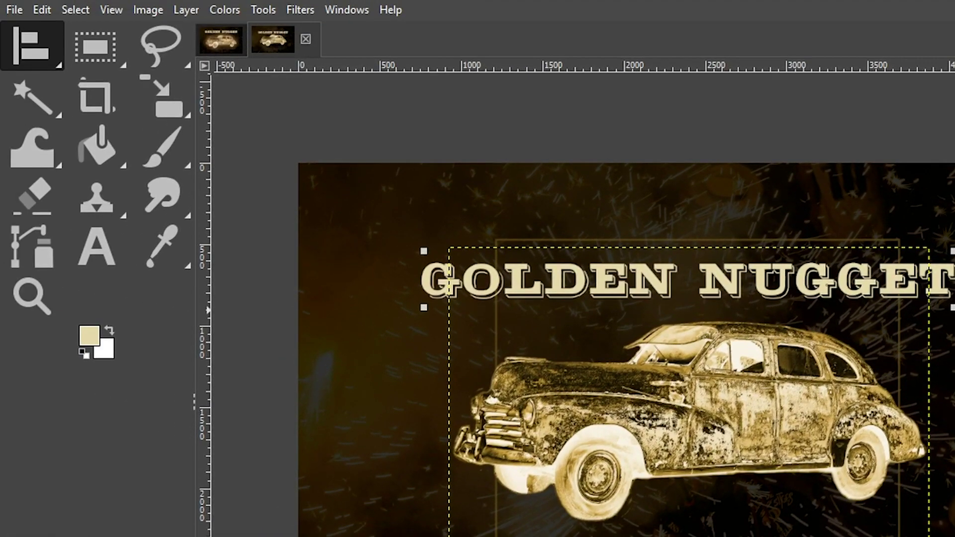
pyautogui.click(193, 11)
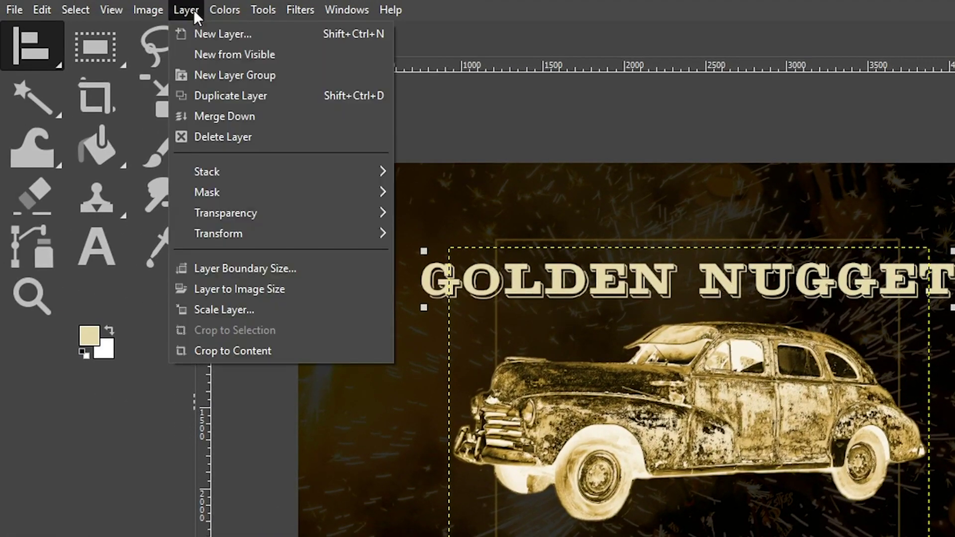
pyautogui.click(221, 284)
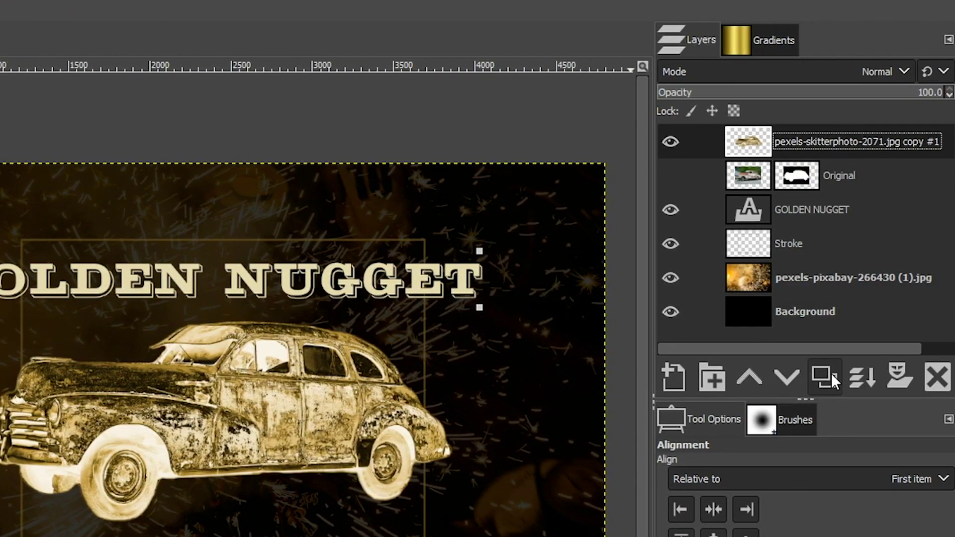
# - Duplicate the golden car layer and rename the lower of the two copies Glow
pyautogui.click(830, 374)
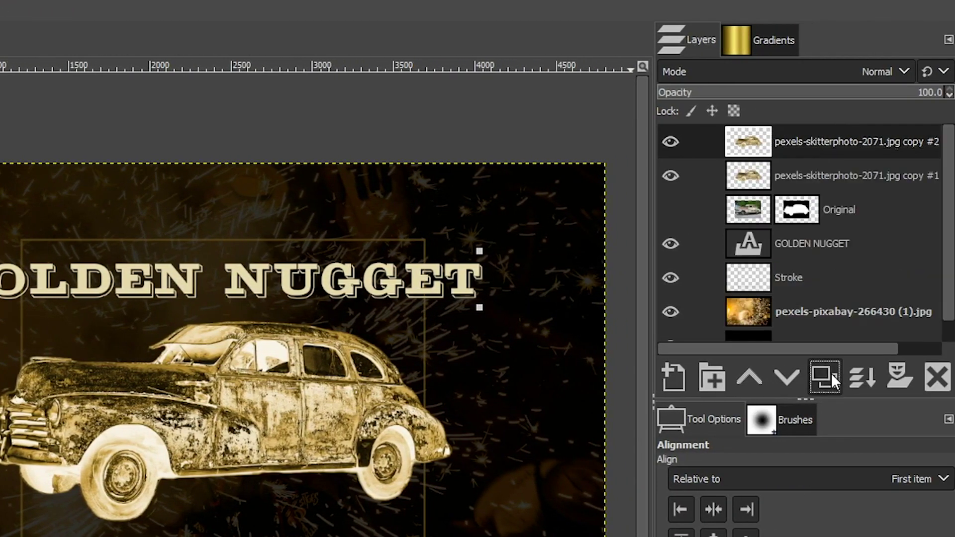
pyautogui.doubleClick(808, 174)
pyautogui.write('Glow')
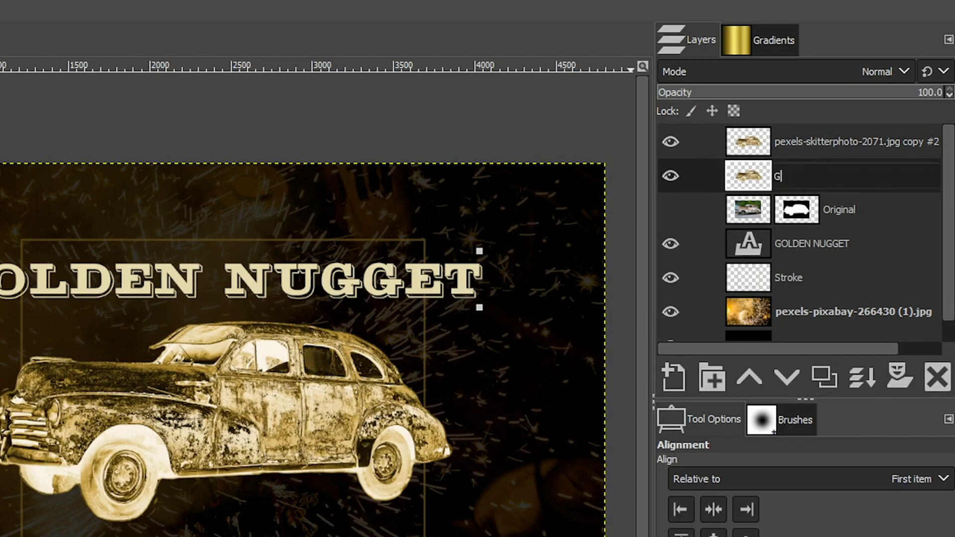
pyautogui.press('Return')
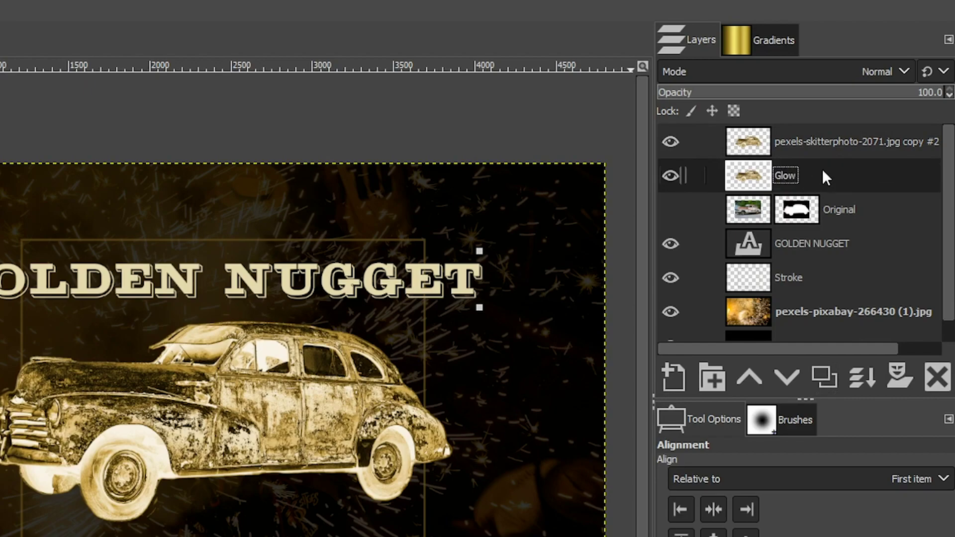
# - Rename the topmost car layer Golden Car
pyautogui.doubleClick(819, 142)
pyautogui.write('GOlden')
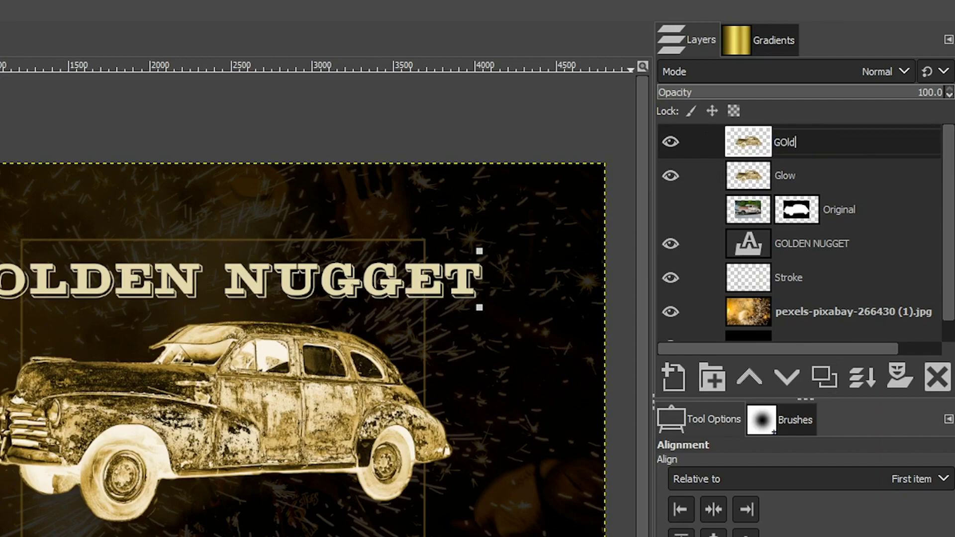
pyautogui.press('BackSpace')
pyautogui.press('BackSpace')
pyautogui.press('BackSpace')
pyautogui.press('BackSpace')
pyautogui.press('BackSpace')
pyautogui.write('olden Calf')
pyautogui.press('Return')
# - Apply a Gaussian Blur with Size X and Size Y of 76.34 to the Glow layer
pyautogui.click(810, 179)
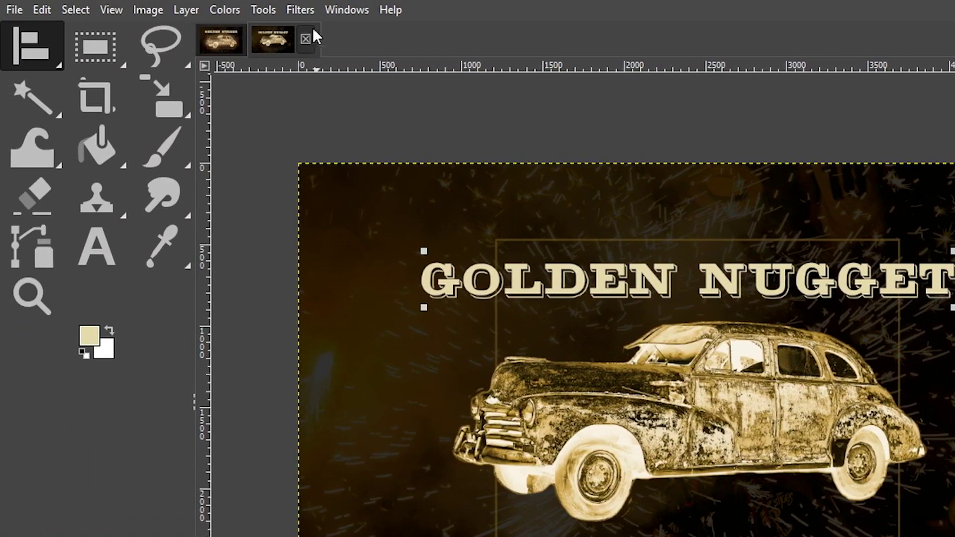
pyautogui.click(304, 10)
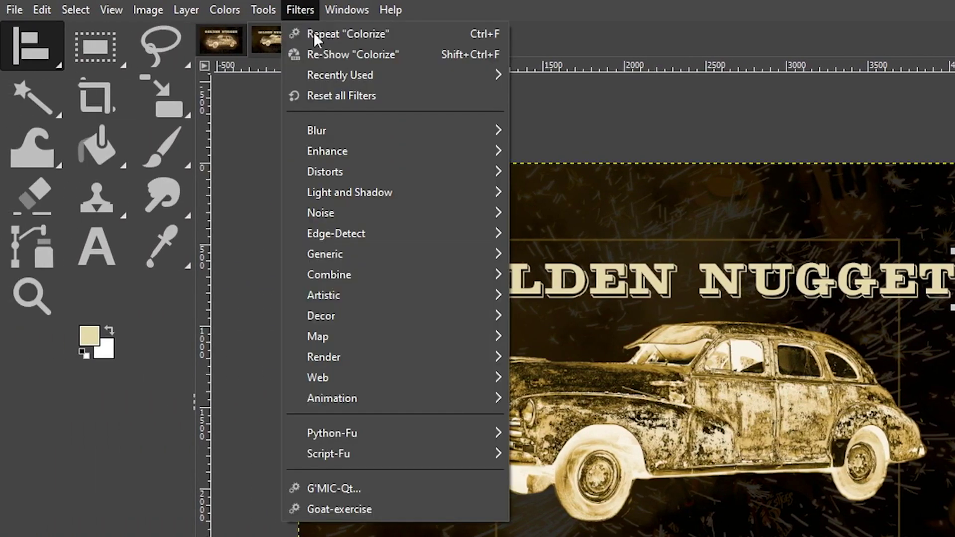
pyautogui.moveTo(342, 130)
pyautogui.click(566, 151)
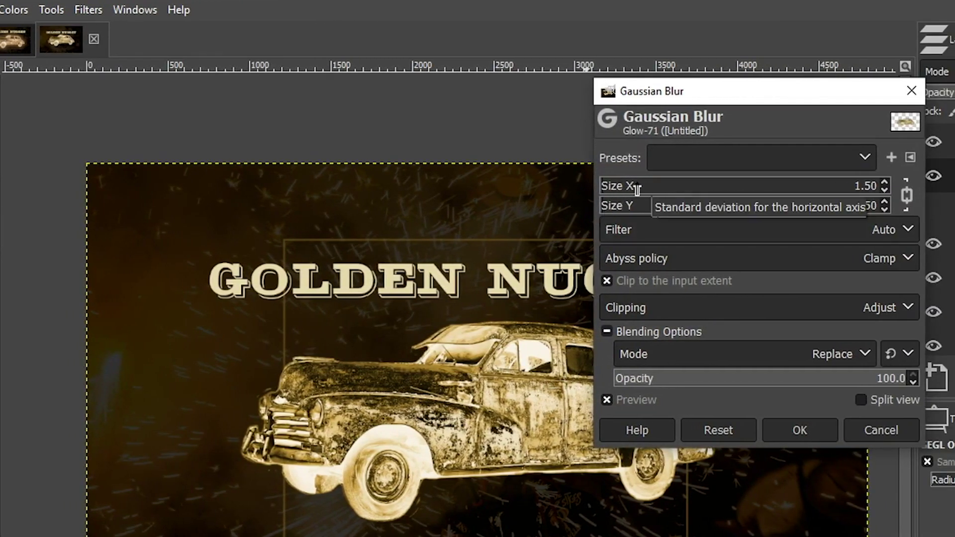
pyautogui.moveTo(637, 190); pyautogui.dragTo(732, 197)
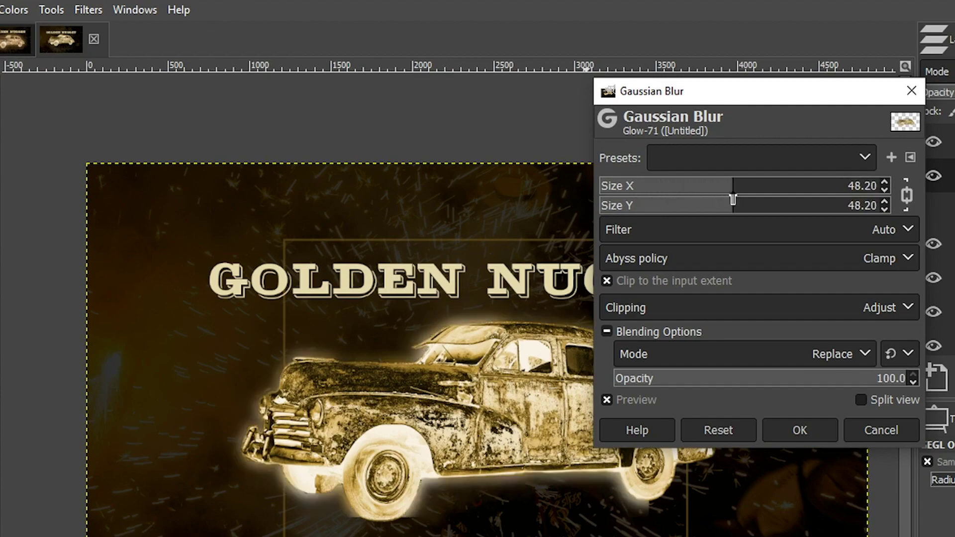
pyautogui.click(765, 194)
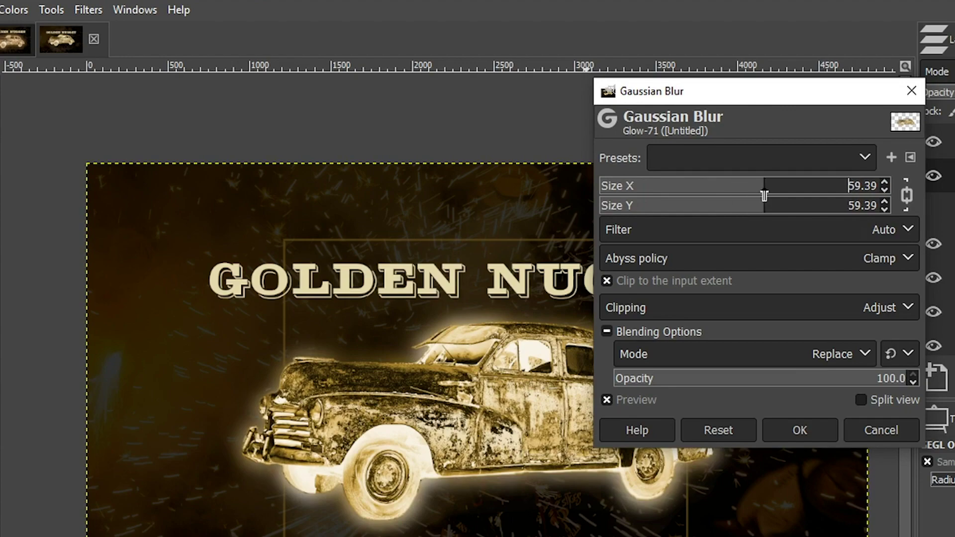
pyautogui.click(783, 193)
pyautogui.click(812, 193)
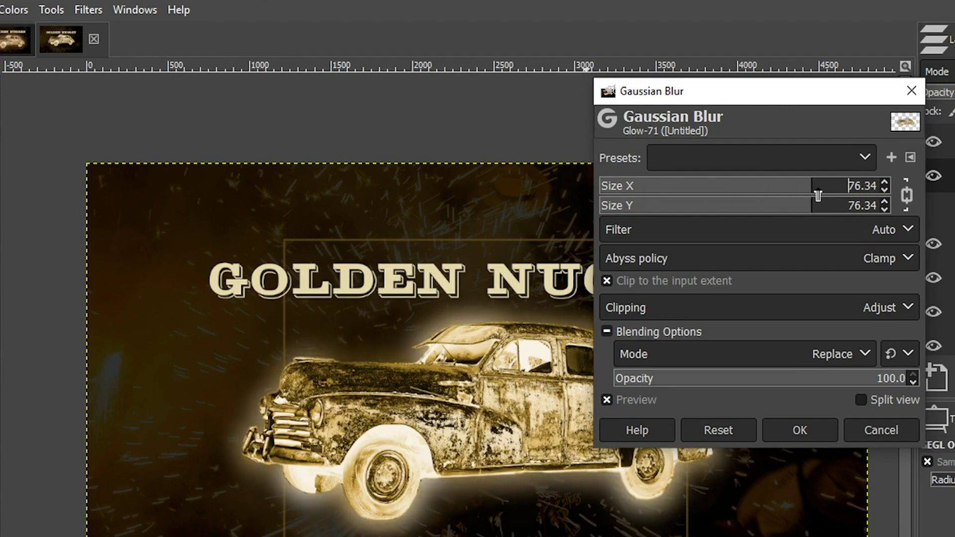
pyautogui.click(819, 439)
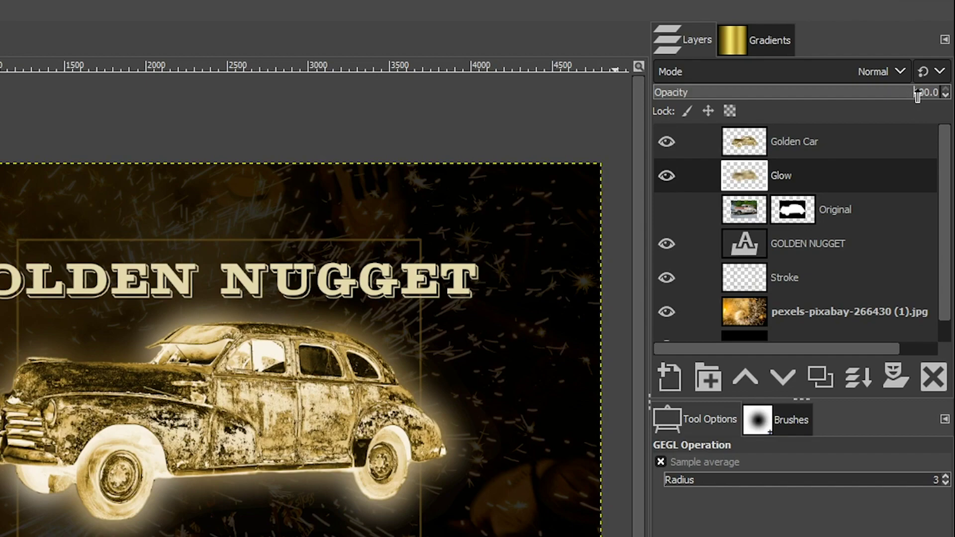
# - Lower the Glow layer's opacity to 90.3
pyautogui.moveTo(917, 96)
pyautogui.mouseDown()
pyautogui.moveTo(921, 119)
pyautogui.moveTo(912, 98)
pyautogui.mouseUp()
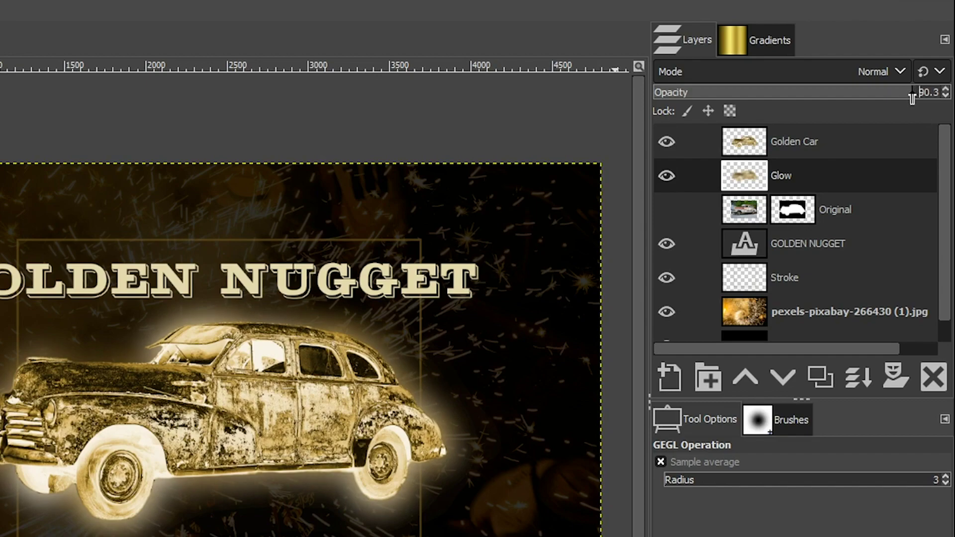